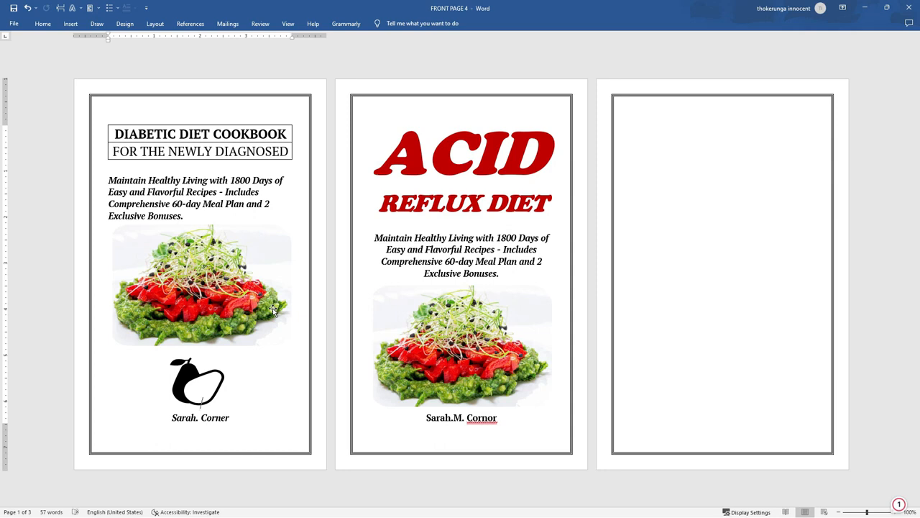
Insert a 1x2 table on blank page 3 and drag it up near the page top
{"action": "right_click", "coordinate": [615, 121]}
{"action": "left_click", "coordinate": [71, 23]}
{"action": "left_click", "coordinate": [82, 50]}
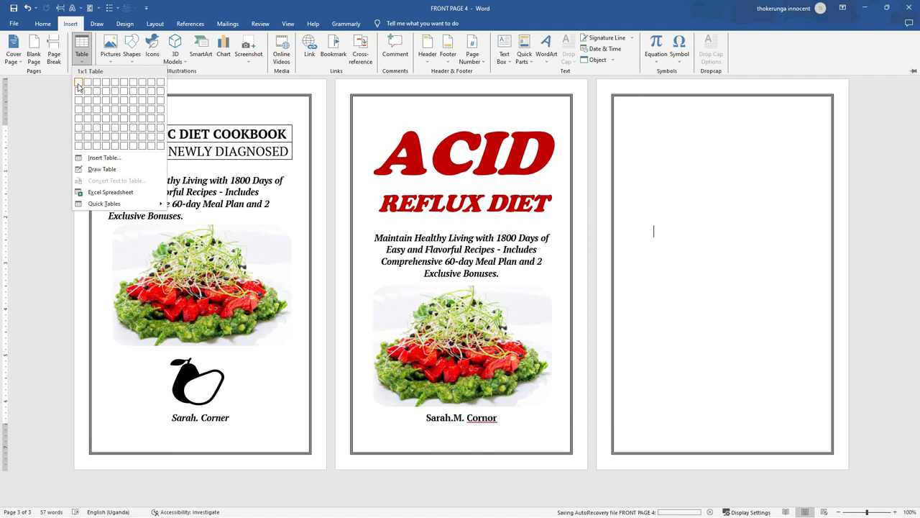
{"action": "left_click", "coordinate": [78, 91]}
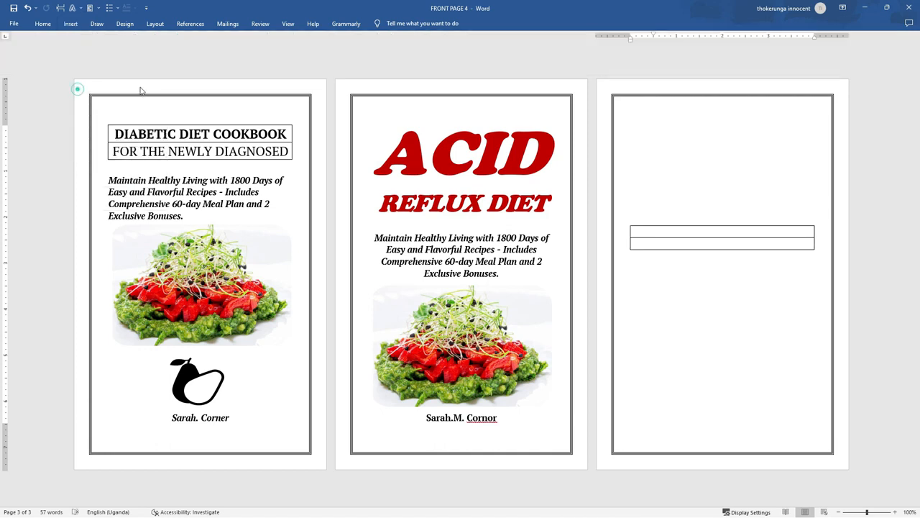
{"action": "left_click_drag", "start_coordinate": [627, 224], "coordinate": [622, 125]}
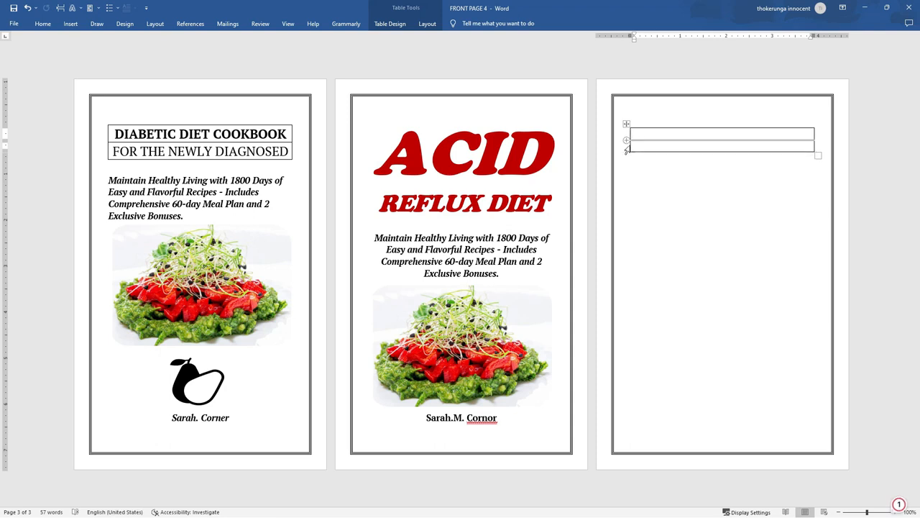
Select the new table and centre its text
{"action": "left_click", "coordinate": [628, 125]}
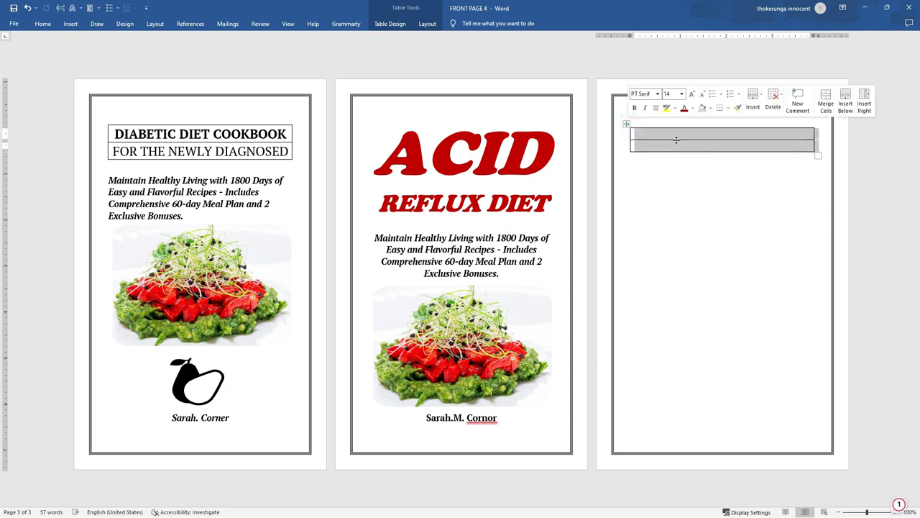
{"action": "left_click", "coordinate": [41, 24]}
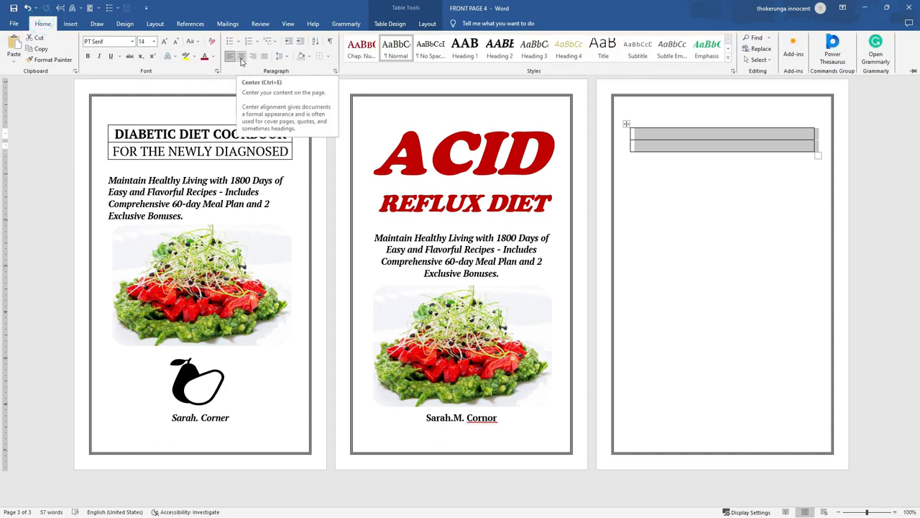
{"action": "left_click", "coordinate": [241, 62]}
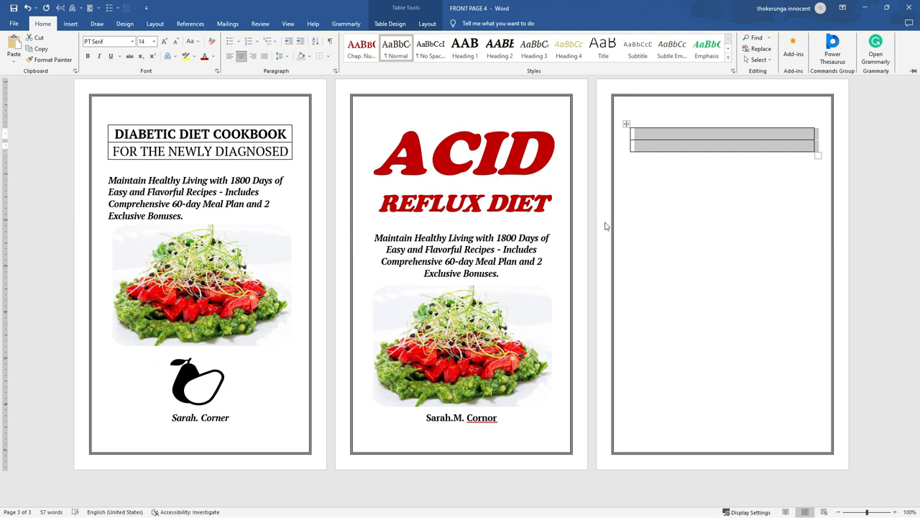
{"action": "left_click", "coordinate": [653, 132]}
{"action": "left_click", "coordinate": [653, 131]}
{"action": "left_click", "coordinate": [645, 196]}
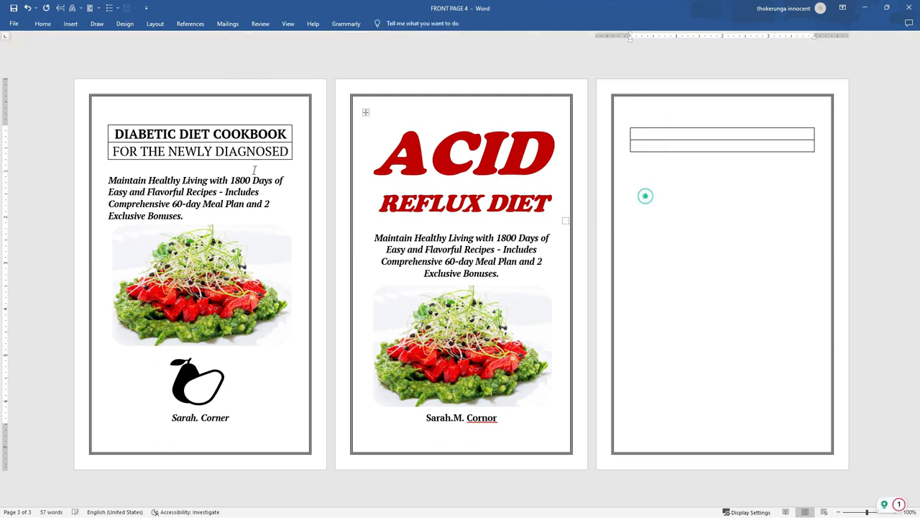
Copy 'DIABETIC DIET COOKBOOK' from the first cover into the table's first cell
{"action": "left_click_drag", "start_coordinate": [286, 135], "coordinate": [155, 136]}
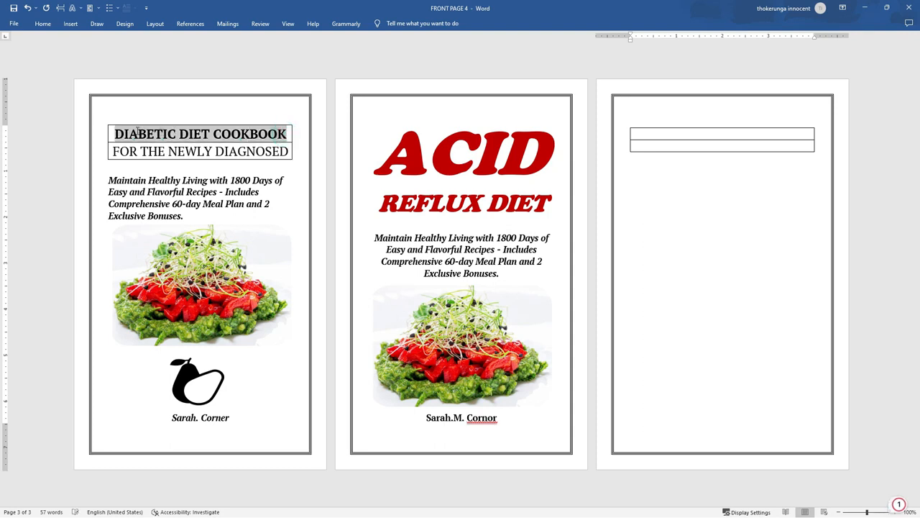
{"action": "right_click", "coordinate": [155, 137]}
{"action": "left_click", "coordinate": [177, 170]}
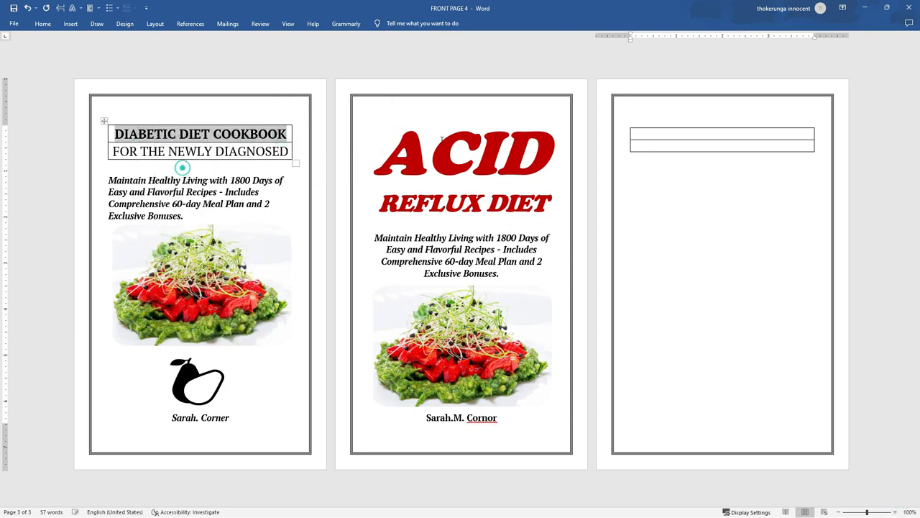
{"action": "left_click", "coordinate": [660, 133]}
{"action": "right_click", "coordinate": [660, 133]}
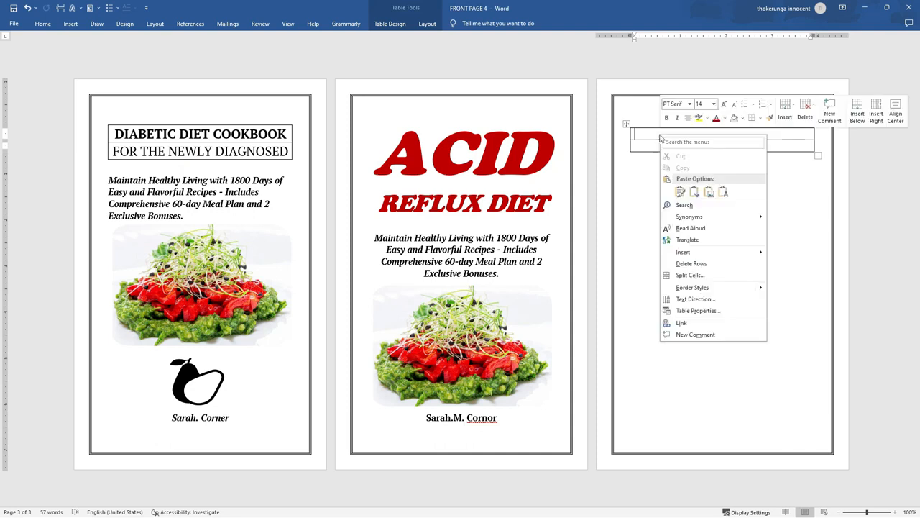
{"action": "left_click", "coordinate": [679, 190]}
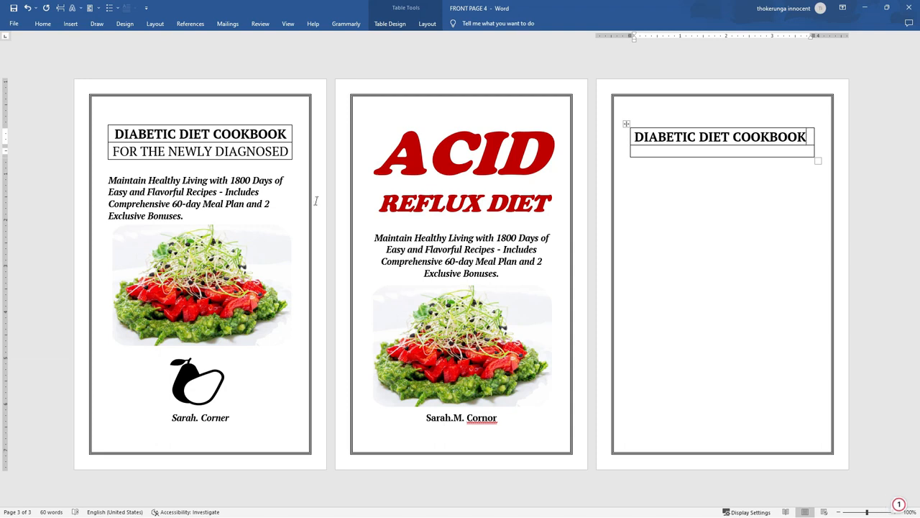
Copy 'FOR THE NEWLY DIAGNOSED' from the first cover into the second cell
{"action": "left_click_drag", "start_coordinate": [290, 151], "coordinate": [114, 152]}
{"action": "right_click", "coordinate": [167, 157]}
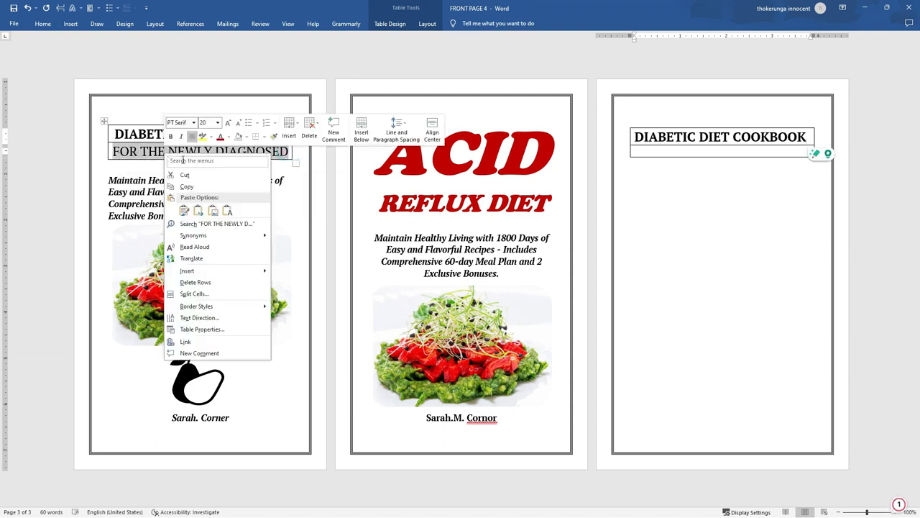
{"action": "left_click", "coordinate": [193, 184]}
{"action": "left_click", "coordinate": [682, 154]}
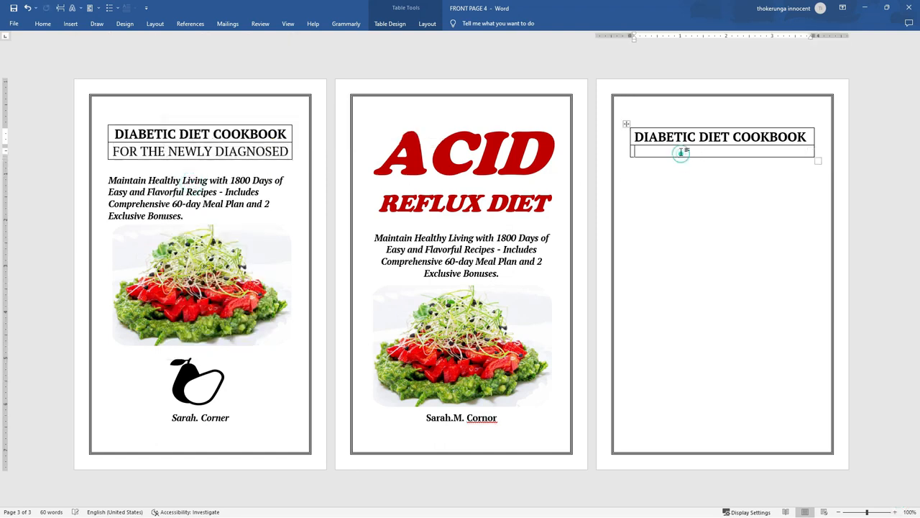
{"action": "right_click", "coordinate": [682, 153]}
{"action": "left_click", "coordinate": [702, 208]}
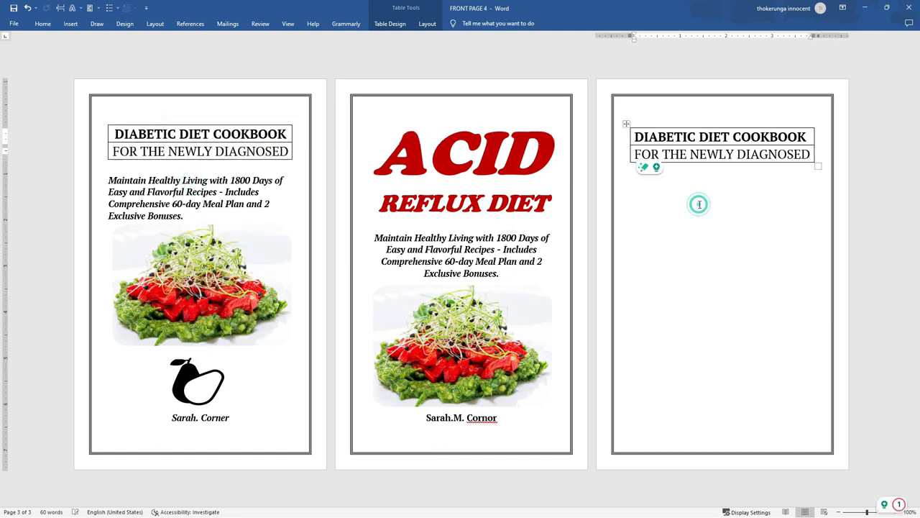
{"action": "left_click", "coordinate": [696, 228]}
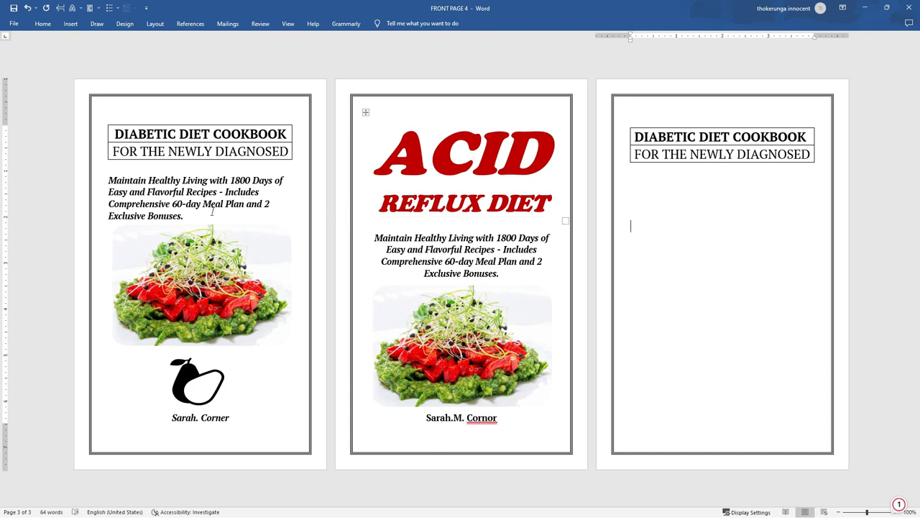
Copy the 'Maintain Healthy Living' subtitle paragraph beneath page 3's title table
{"action": "left_click_drag", "start_coordinate": [193, 221], "coordinate": [109, 179]}
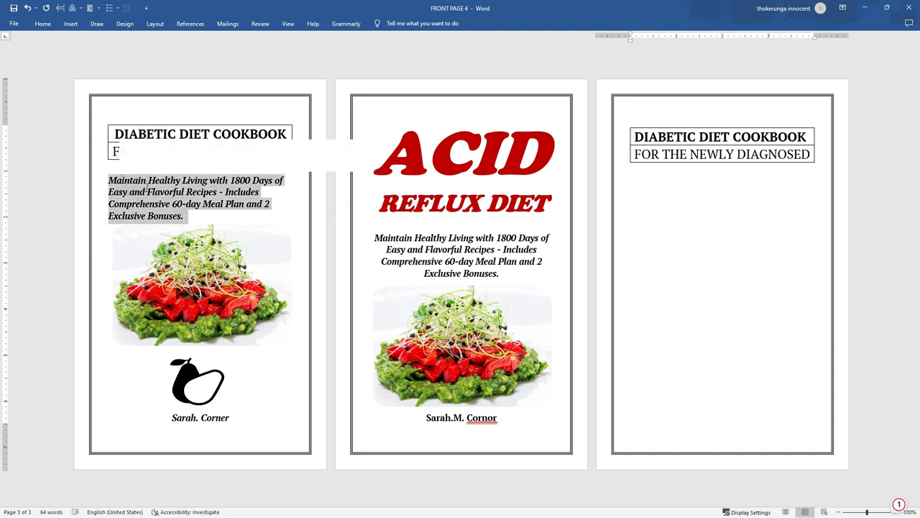
{"action": "right_click", "coordinate": [164, 196]}
{"action": "left_click", "coordinate": [192, 213]}
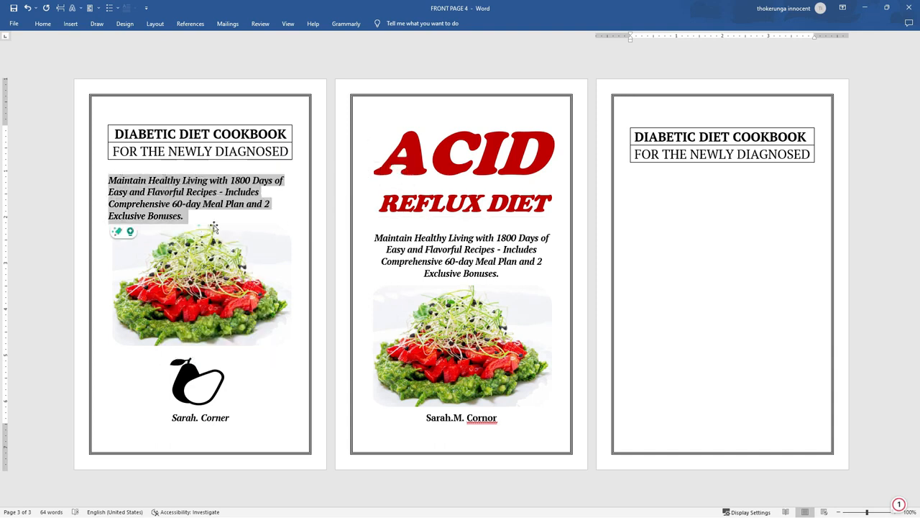
{"action": "left_click", "coordinate": [663, 191]}
{"action": "right_click", "coordinate": [663, 190]}
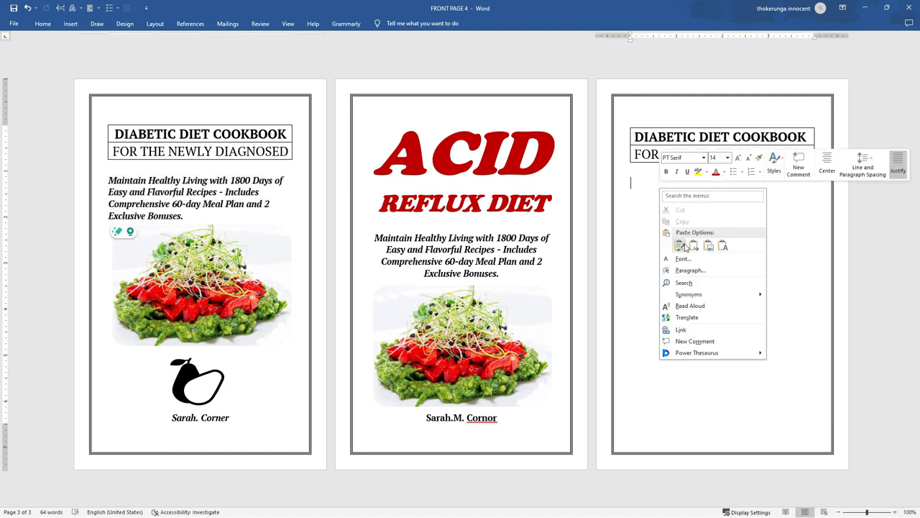
{"action": "left_click", "coordinate": [683, 247]}
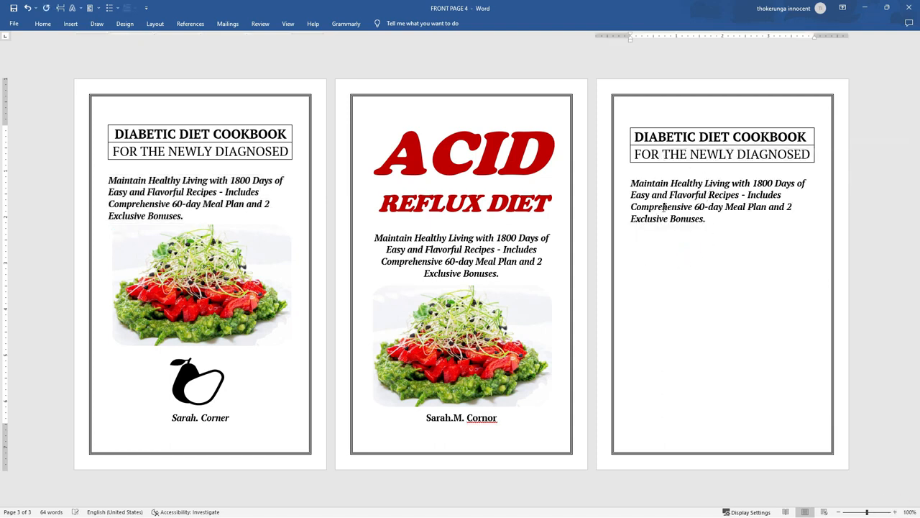
Copy the salad image from the first cover
{"action": "left_click", "coordinate": [249, 277]}
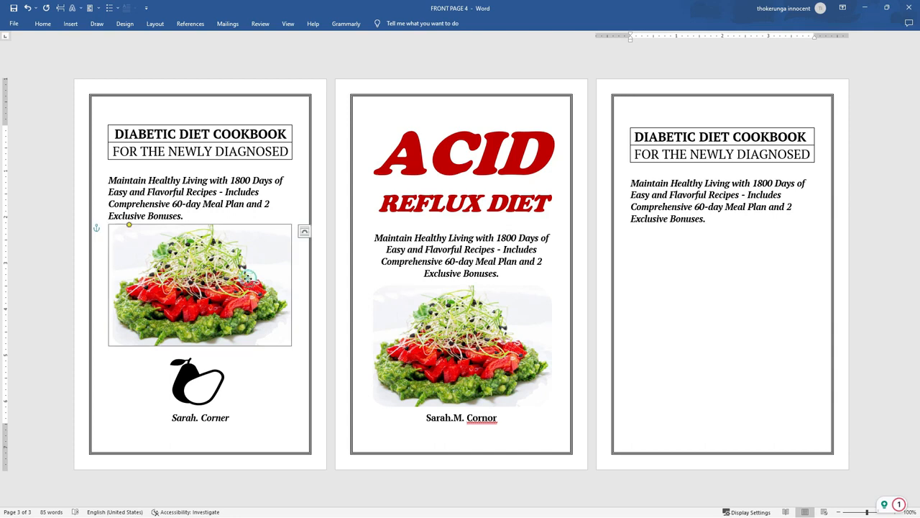
{"action": "right_click", "coordinate": [204, 272]}
{"action": "left_click", "coordinate": [242, 303]}
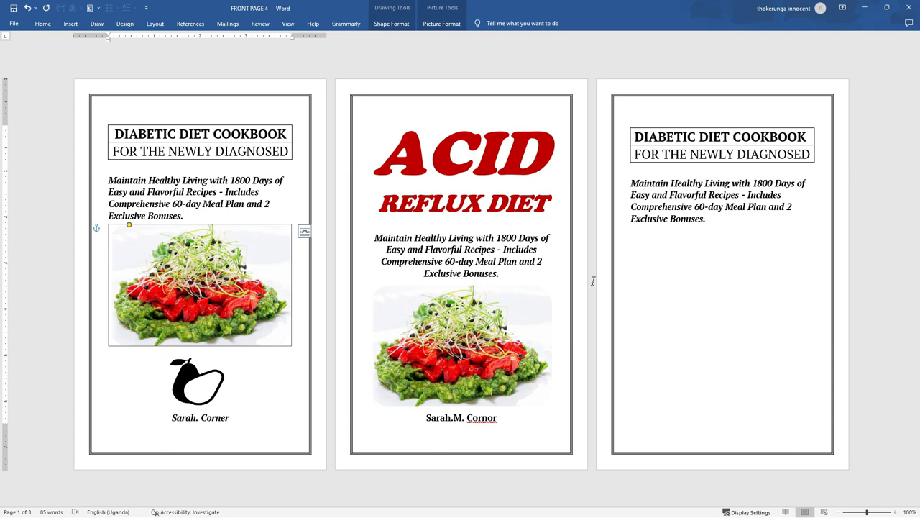
Paste the salad image below the subtitle on page 3
{"action": "left_click", "coordinate": [646, 245]}
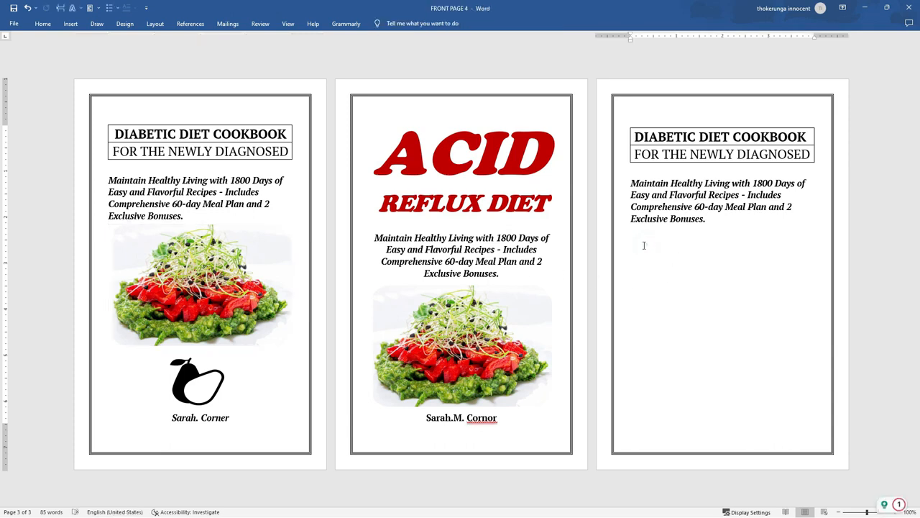
{"action": "right_click", "coordinate": [637, 247]}
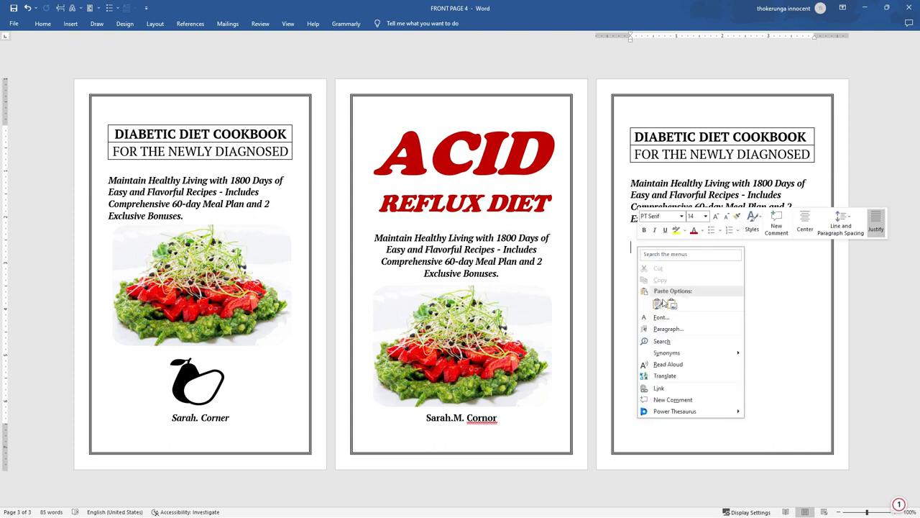
{"action": "left_click", "coordinate": [664, 302]}
{"action": "left_click", "coordinate": [662, 306]}
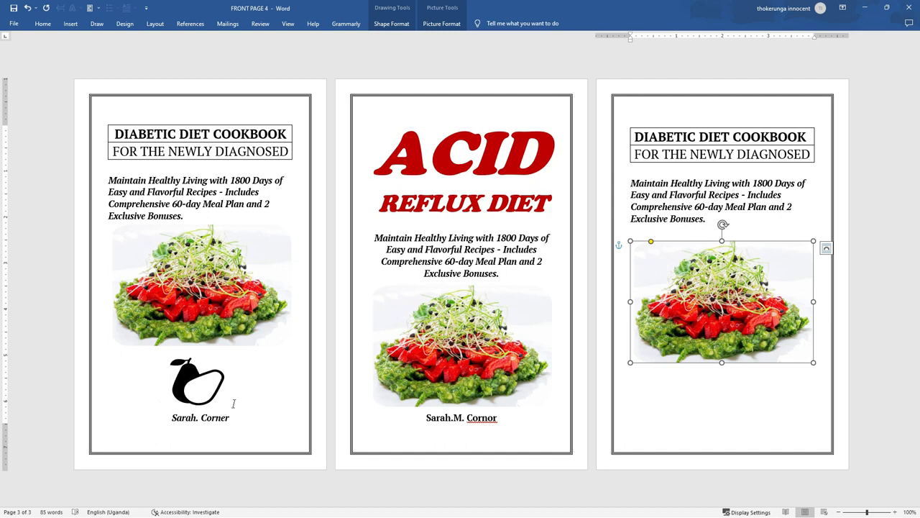
{"action": "left_click", "coordinate": [251, 424]}
Copy the pear logo from the first cover onto page 3 and reposition the salad picture
{"action": "left_click", "coordinate": [188, 389]}
{"action": "right_click", "coordinate": [188, 388]}
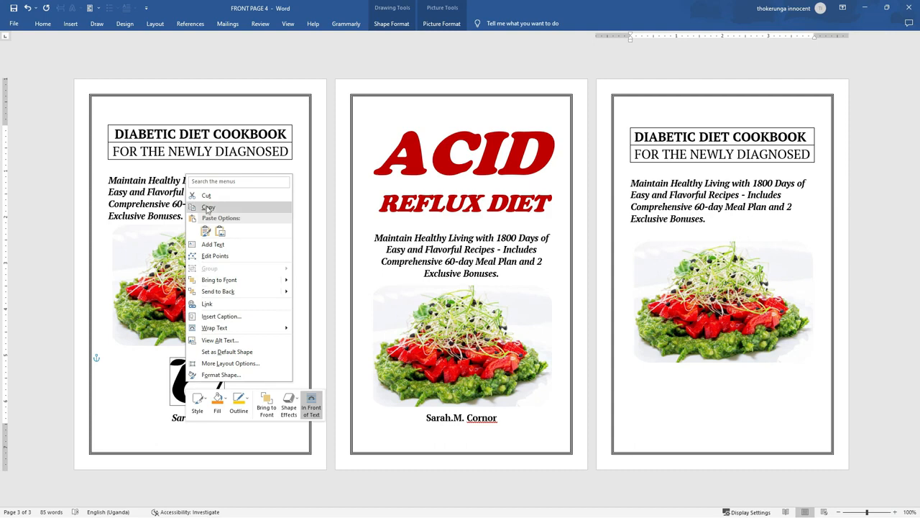
{"action": "left_click", "coordinate": [208, 207]}
{"action": "left_click", "coordinate": [721, 382]}
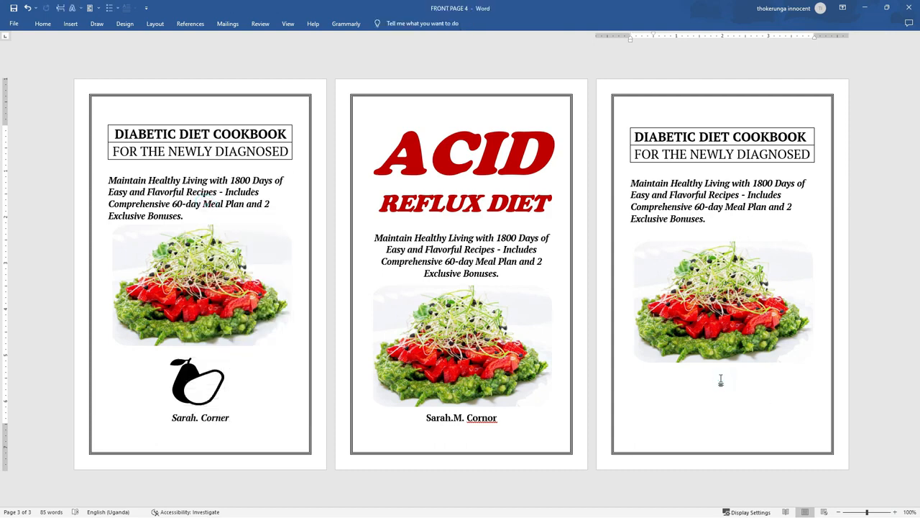
{"action": "right_click", "coordinate": [721, 381]}
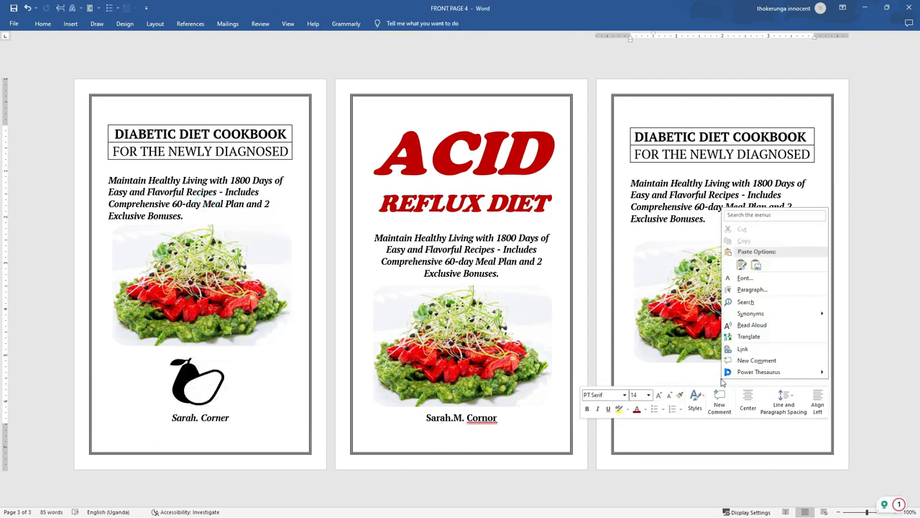
{"action": "left_click", "coordinate": [741, 262]}
{"action": "left_click_drag", "start_coordinate": [652, 340], "coordinate": [720, 401]}
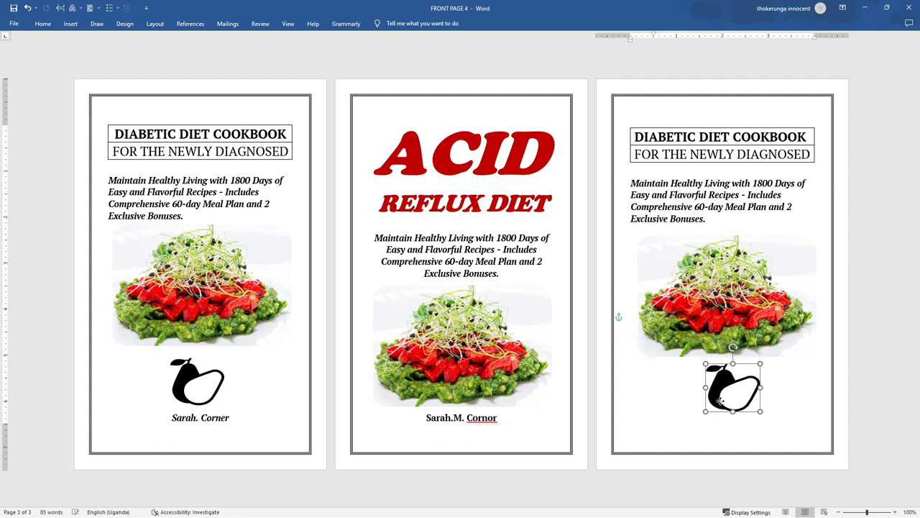
{"action": "left_click", "coordinate": [788, 381]}
Copy the author name line from the first cover
{"action": "triple_click", "coordinate": [237, 428]}
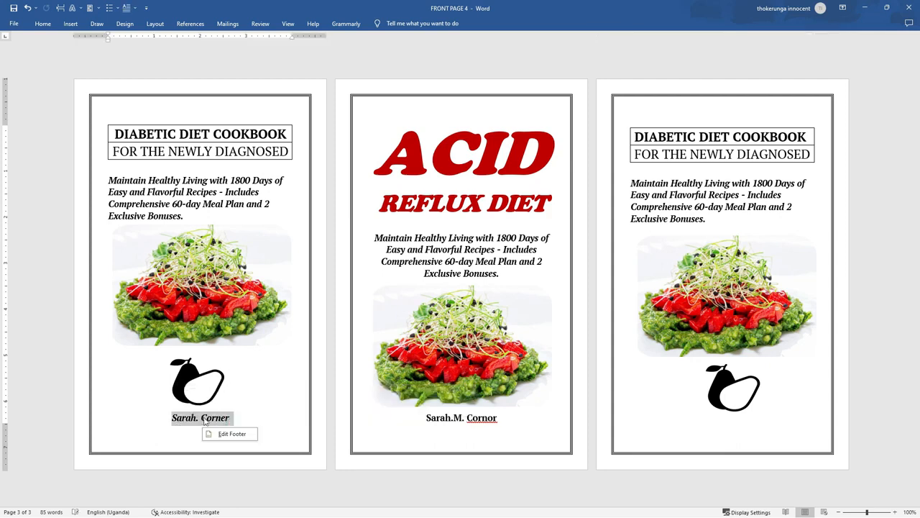
{"action": "right_click", "coordinate": [204, 423]}
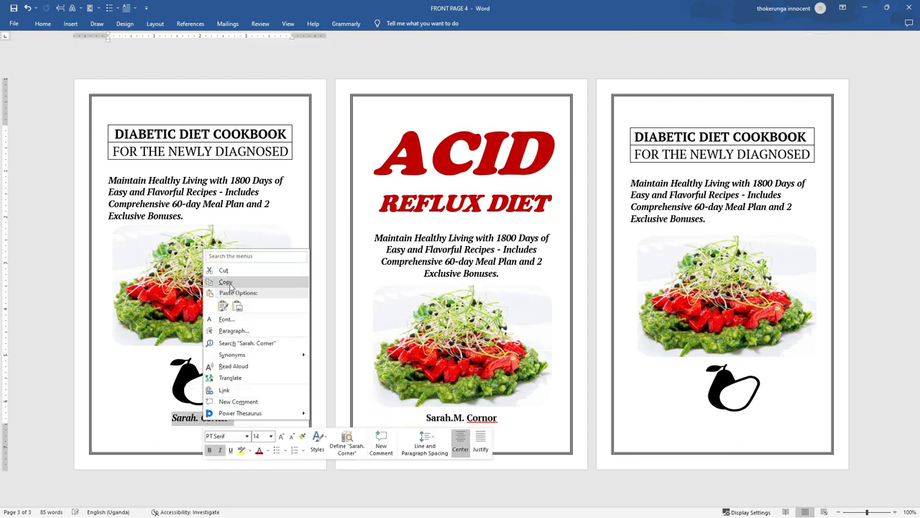
{"action": "left_click", "coordinate": [225, 281]}
{"action": "left_click", "coordinate": [710, 426]}
{"action": "right_click", "coordinate": [723, 425]}
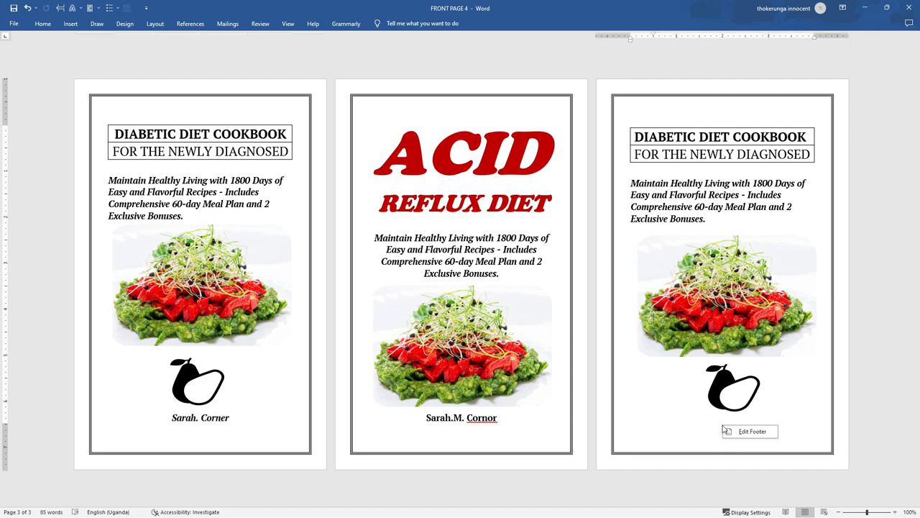
{"action": "left_click", "coordinate": [740, 372]}
Shrink page 3's pear logo and paste the author name beneath it
{"action": "left_click", "coordinate": [735, 359]}
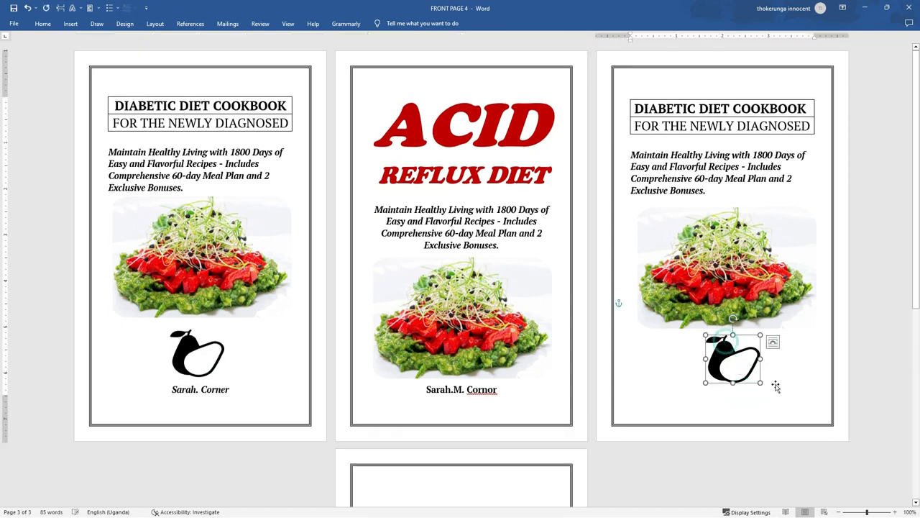
{"action": "left_click_drag", "start_coordinate": [758, 383], "coordinate": [744, 375]}
{"action": "left_click", "coordinate": [721, 388]}
{"action": "right_click", "coordinate": [721, 388]}
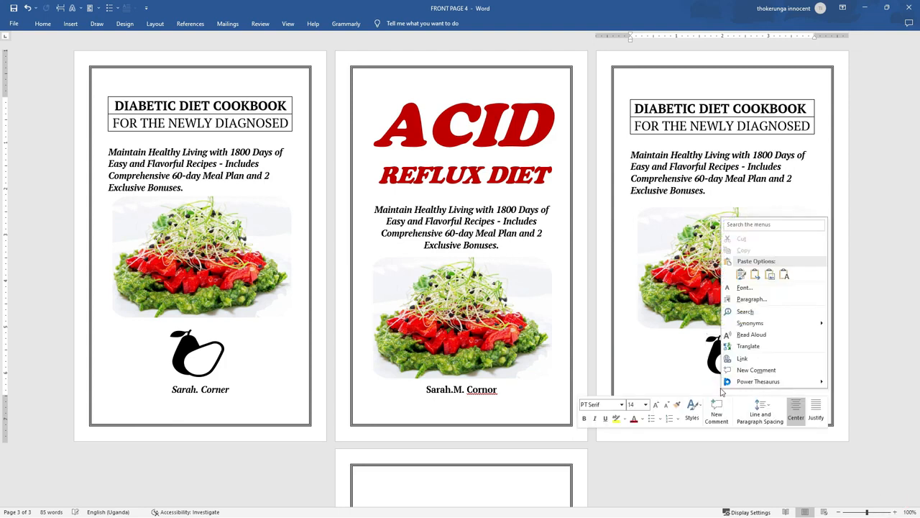
{"action": "left_click", "coordinate": [739, 276]}
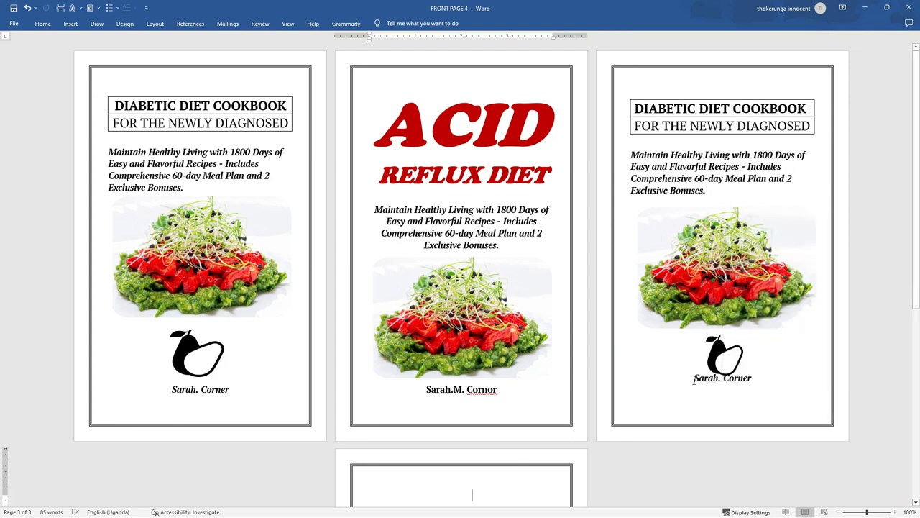
Shrink the pear logo on page 3 slightly more
{"action": "left_click", "coordinate": [724, 357]}
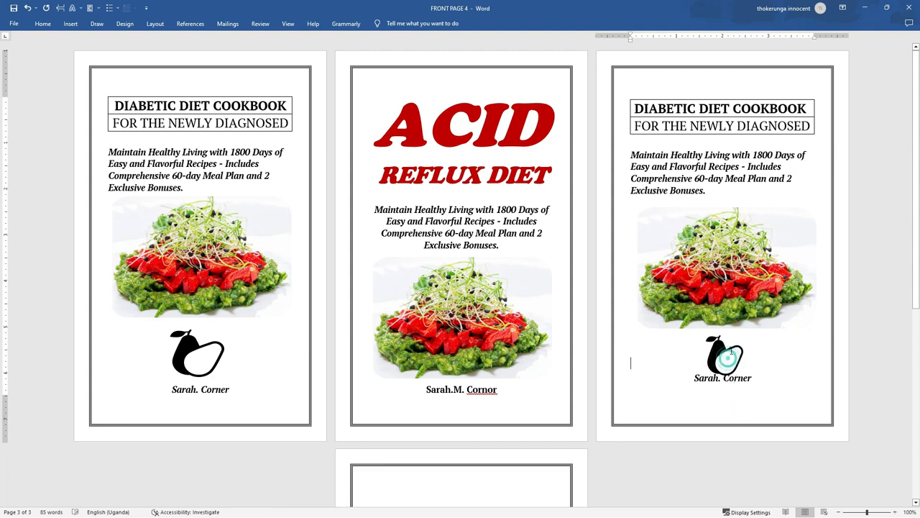
{"action": "left_click", "coordinate": [729, 352]}
{"action": "left_click_drag", "start_coordinate": [743, 374], "coordinate": [738, 365]}
{"action": "left_click", "coordinate": [800, 362]}
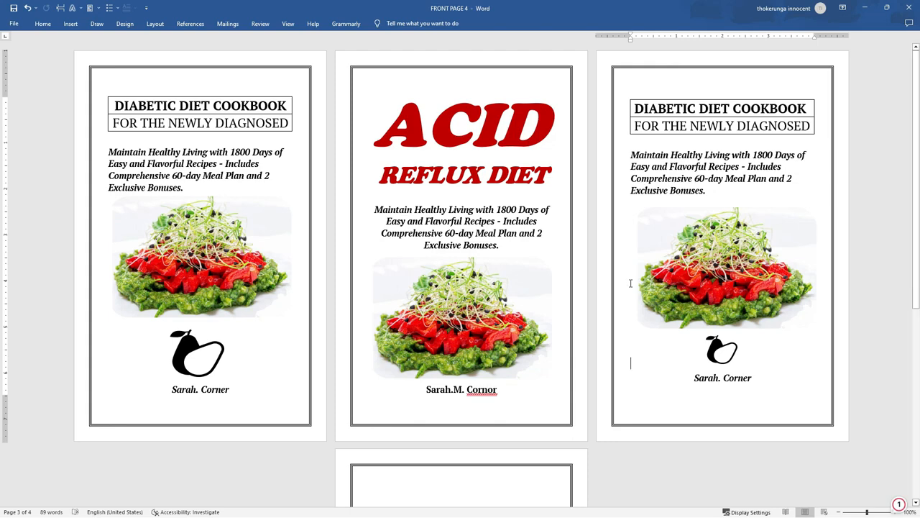
Review the covers, select the ACID REFLUX DIET table, then click into blank page 4
{"action": "scroll", "coordinate": [647, 294], "scroll_direction": "down", "scroll_amount": 3}
{"action": "scroll", "coordinate": [617, 298], "scroll_direction": "up", "scroll_amount": 2}
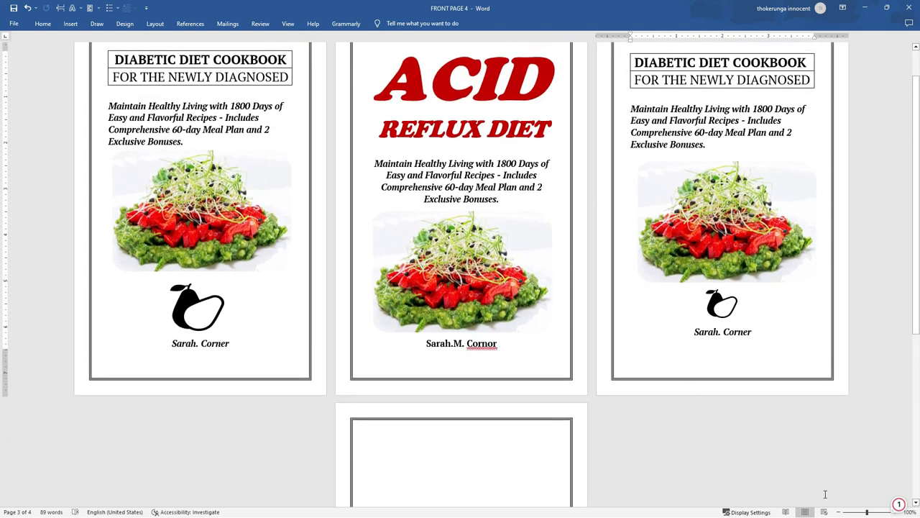
{"action": "scroll", "coordinate": [438, 266], "scroll_direction": "down", "scroll_amount": 3}
{"action": "scroll", "coordinate": [440, 266], "scroll_direction": "up", "scroll_amount": 1}
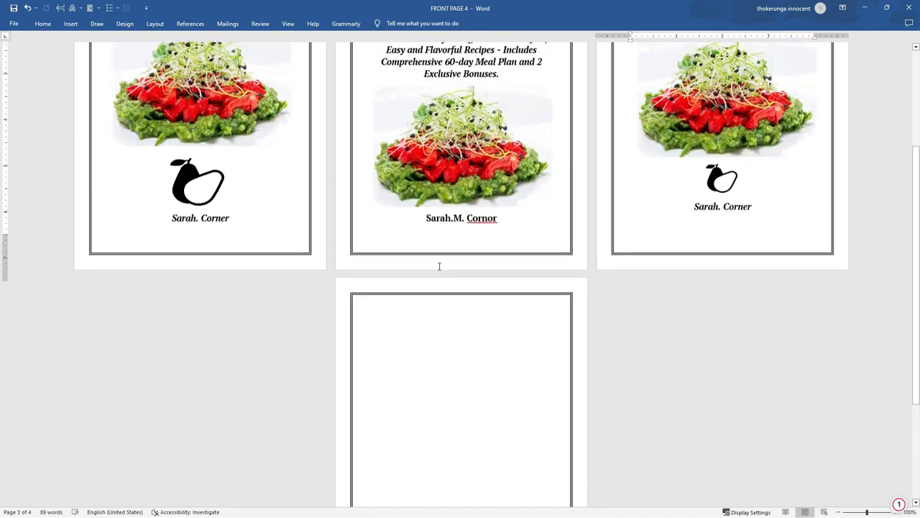
{"action": "scroll", "coordinate": [440, 266], "scroll_direction": "up", "scroll_amount": 4}
{"action": "scroll", "coordinate": [440, 266], "scroll_direction": "down", "scroll_amount": 2}
{"action": "scroll", "coordinate": [440, 266], "scroll_direction": "up", "scroll_amount": 1}
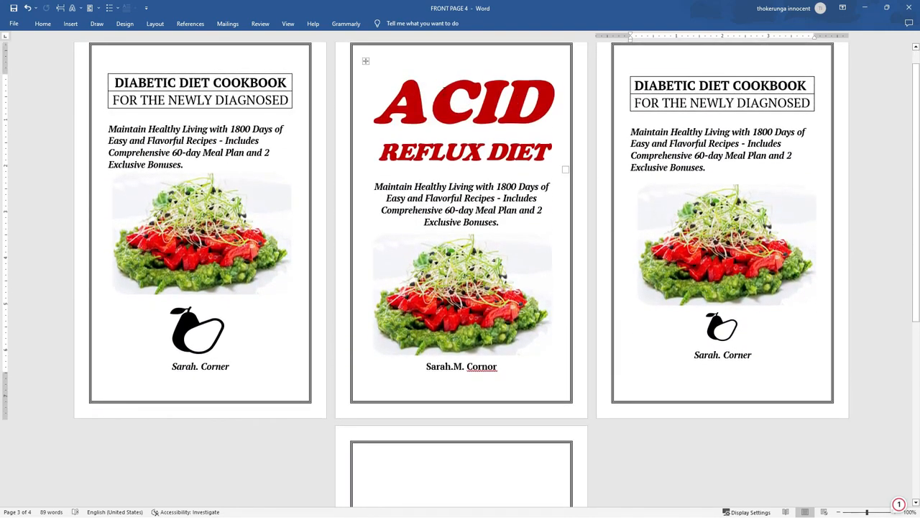
{"action": "left_click", "coordinate": [435, 101]}
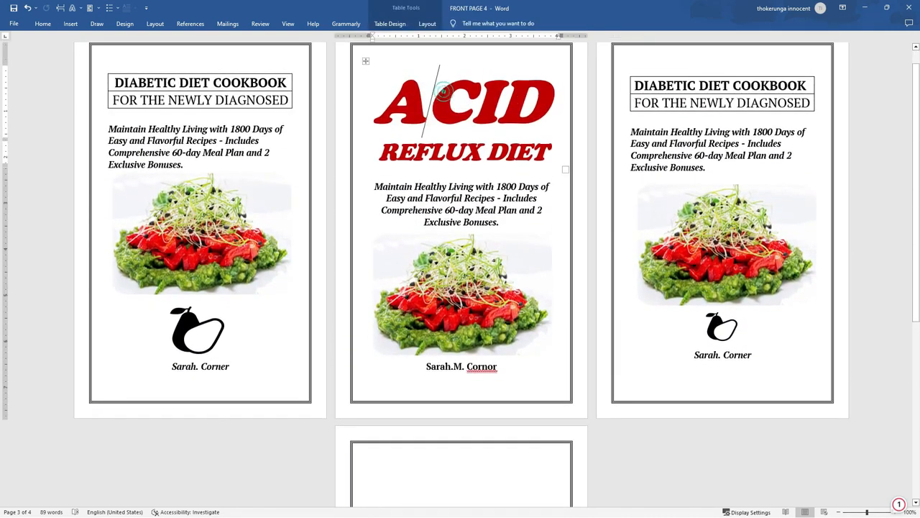
{"action": "left_click", "coordinate": [366, 62]}
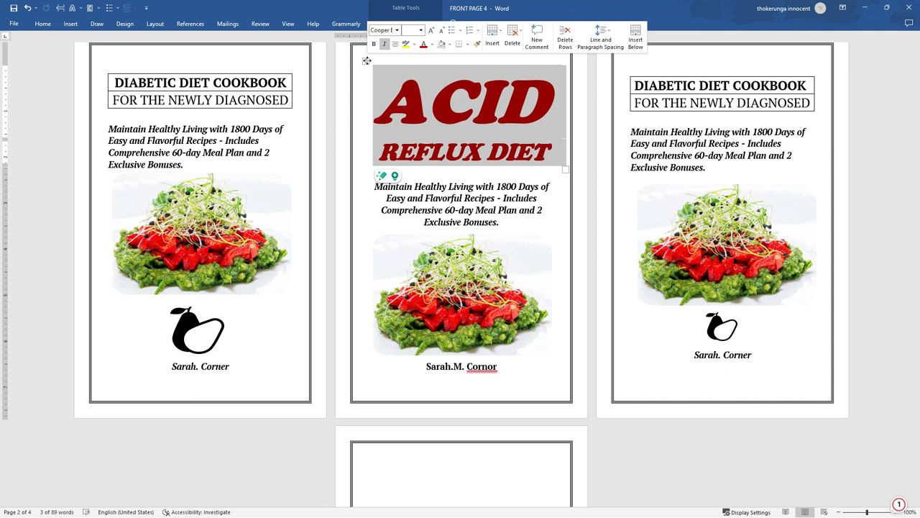
{"action": "left_click", "coordinate": [366, 60]}
{"action": "scroll", "coordinate": [428, 350], "scroll_direction": "down", "scroll_amount": 5}
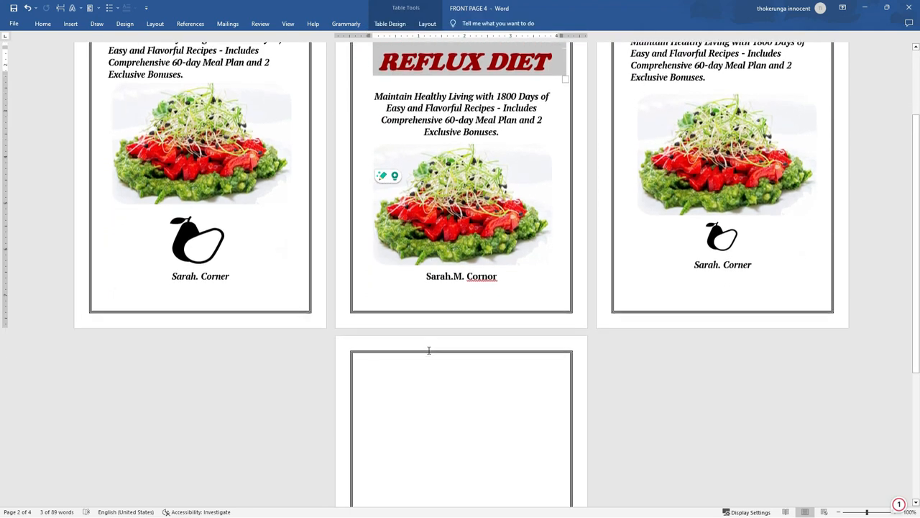
{"action": "left_click", "coordinate": [391, 282]}
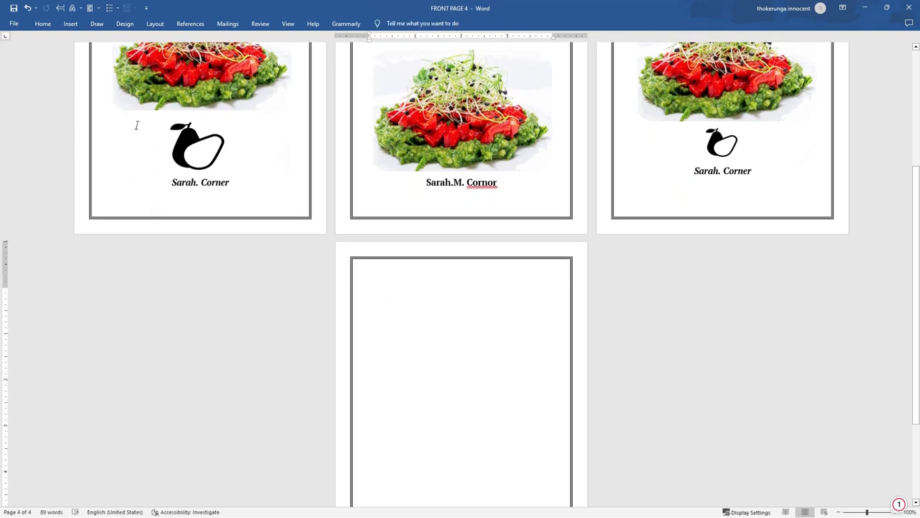
Insert a two-row table on the fourth page
{"action": "left_click", "coordinate": [72, 24]}
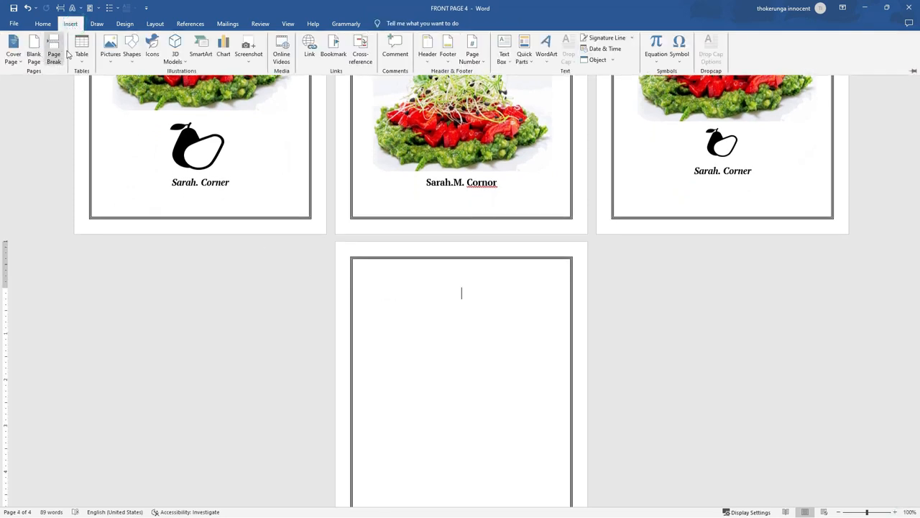
{"action": "left_click", "coordinate": [82, 55]}
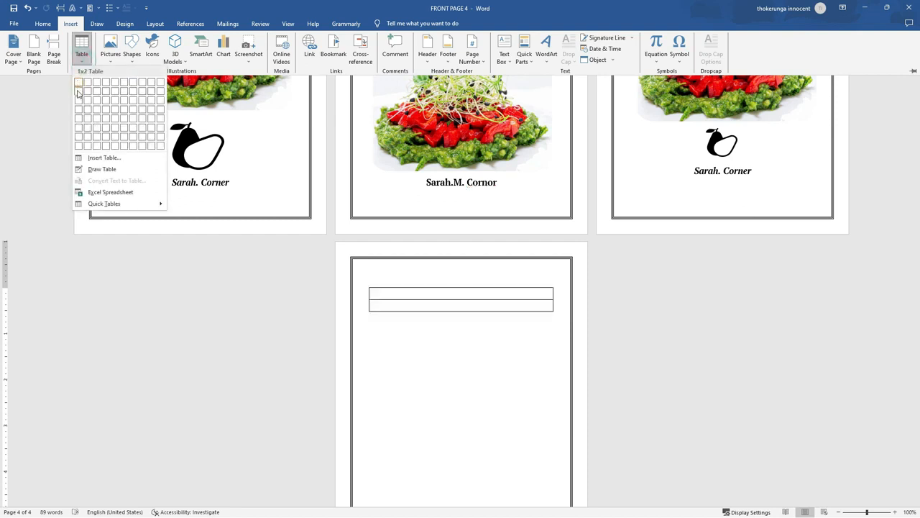
{"action": "left_click", "coordinate": [77, 91]}
Type 'ACID' in the first row and enlarge it to 72 pt
{"action": "left_click", "coordinate": [430, 292]}
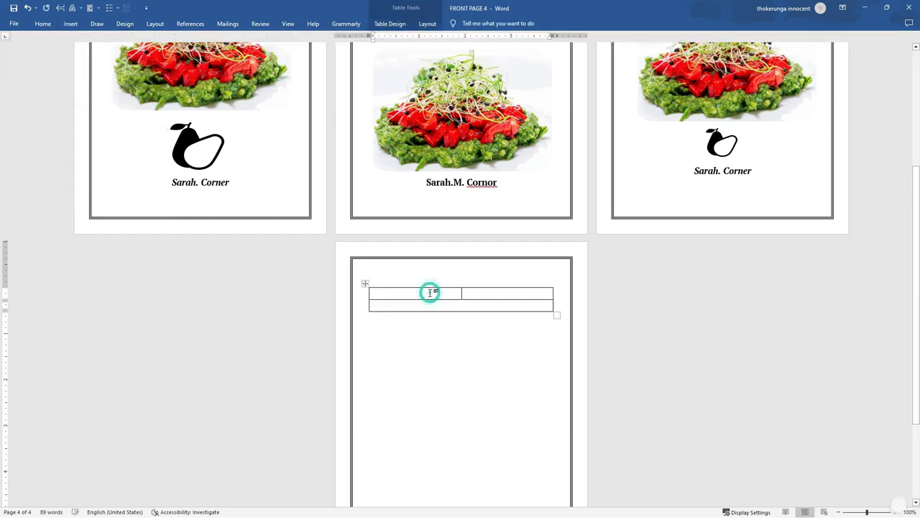
{"action": "type", "text": "acid"}
{"action": "key", "text": "BackSpace"}
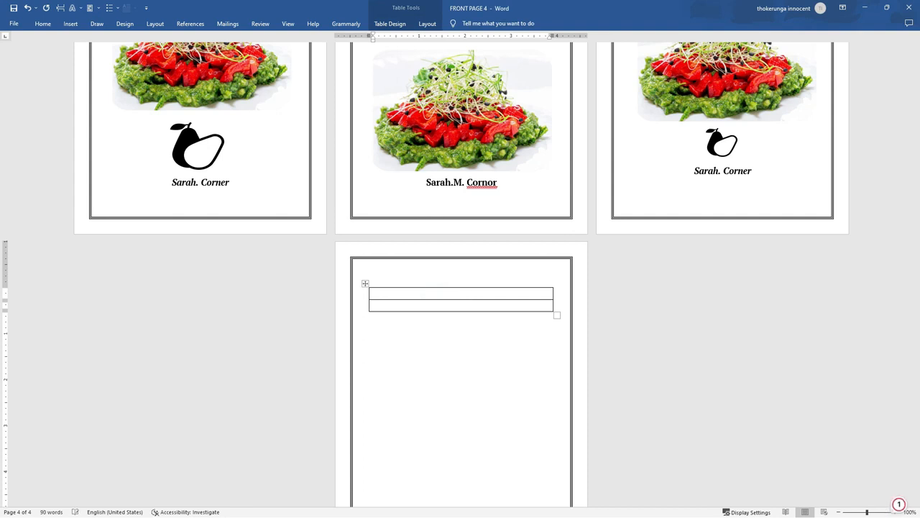
{"action": "type", "text": "ACID"}
{"action": "left_click_drag", "start_coordinate": [488, 295], "coordinate": [431, 293]}
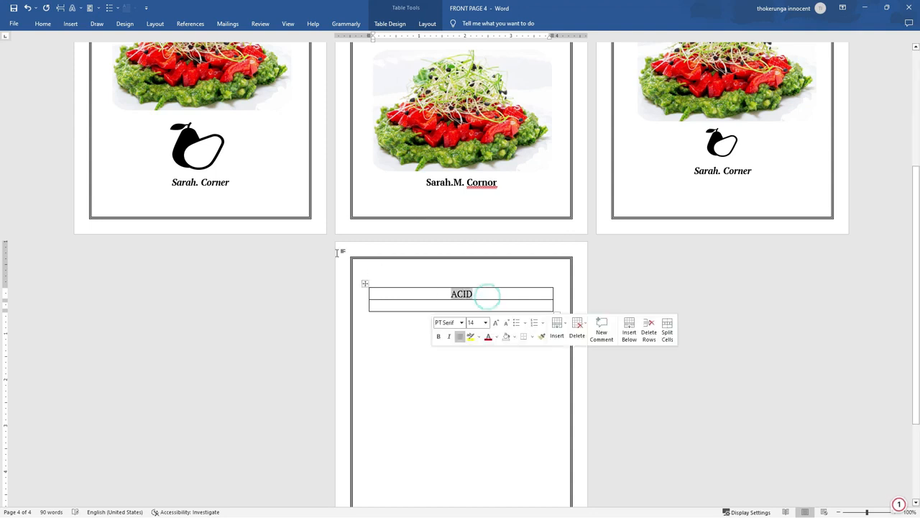
{"action": "left_click", "coordinate": [43, 24]}
{"action": "left_click", "coordinate": [164, 42]}
{"action": "left_click", "coordinate": [163, 42]}
{"action": "left_click", "coordinate": [163, 42]}
{"action": "left_click", "coordinate": [163, 42]}
{"action": "left_click", "coordinate": [163, 42]}
{"action": "left_click", "coordinate": [163, 42]}
{"action": "left_click", "coordinate": [163, 42]}
{"action": "left_click", "coordinate": [164, 42]}
{"action": "left_click", "coordinate": [164, 42]}
{"action": "left_click", "coordinate": [163, 41]}
{"action": "left_click", "coordinate": [164, 41]}
{"action": "left_click", "coordinate": [163, 42]}
{"action": "left_click", "coordinate": [164, 41]}
{"action": "left_click", "coordinate": [163, 41]}
{"action": "left_click", "coordinate": [163, 42]}
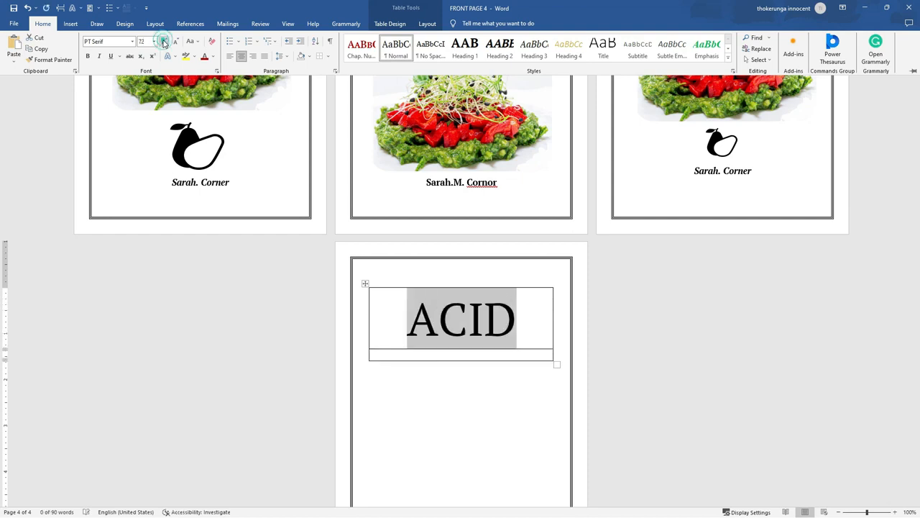
Set ACID in Cooper Black and enlarge it to 100 pt
{"action": "left_click", "coordinate": [133, 43]}
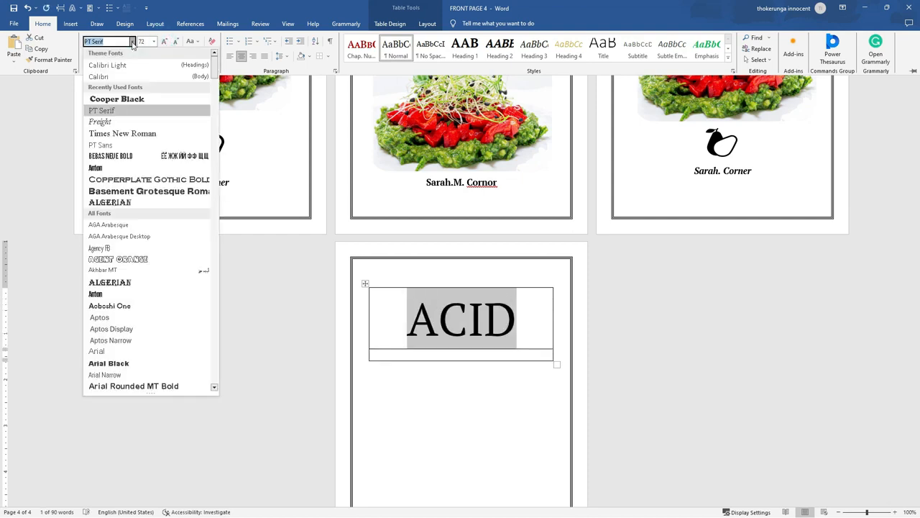
{"action": "left_click", "coordinate": [118, 100]}
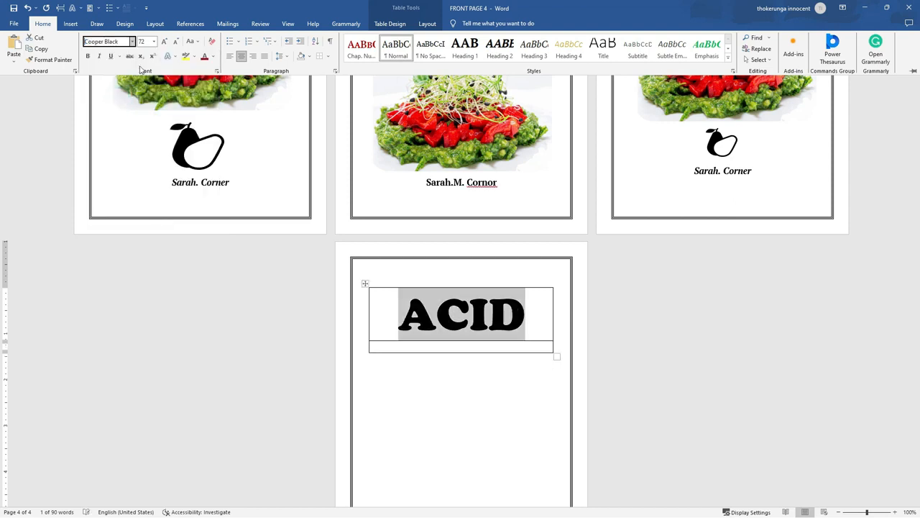
{"action": "left_click", "coordinate": [165, 41]}
{"action": "left_click", "coordinate": [165, 41]}
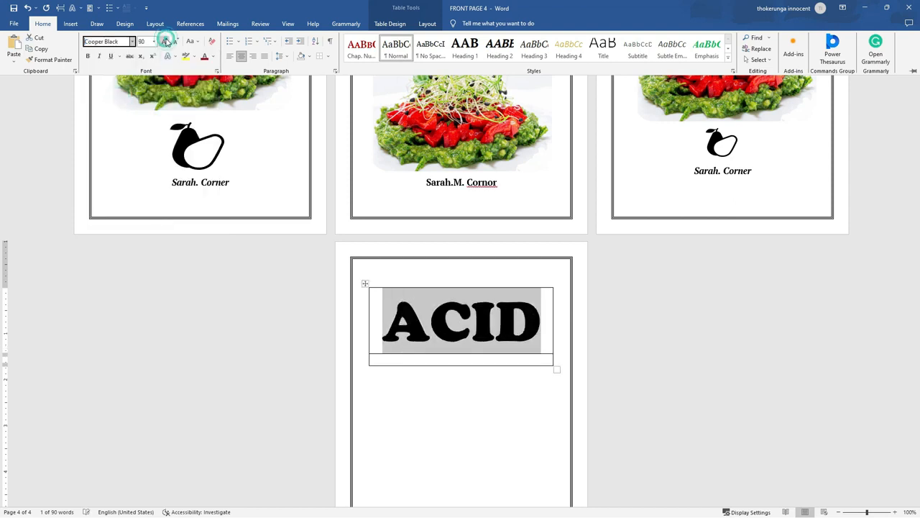
{"action": "left_click", "coordinate": [165, 41]}
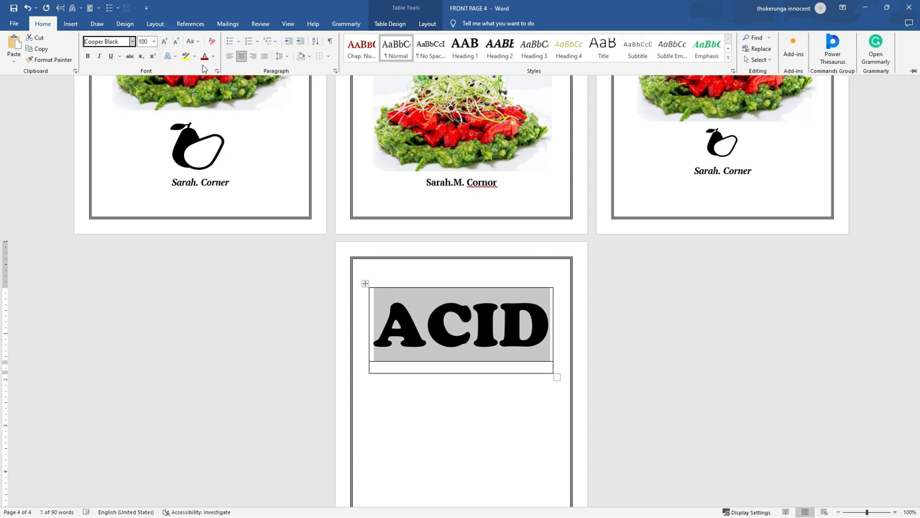
Colour the ACID title dark red
{"action": "left_click", "coordinate": [213, 56]}
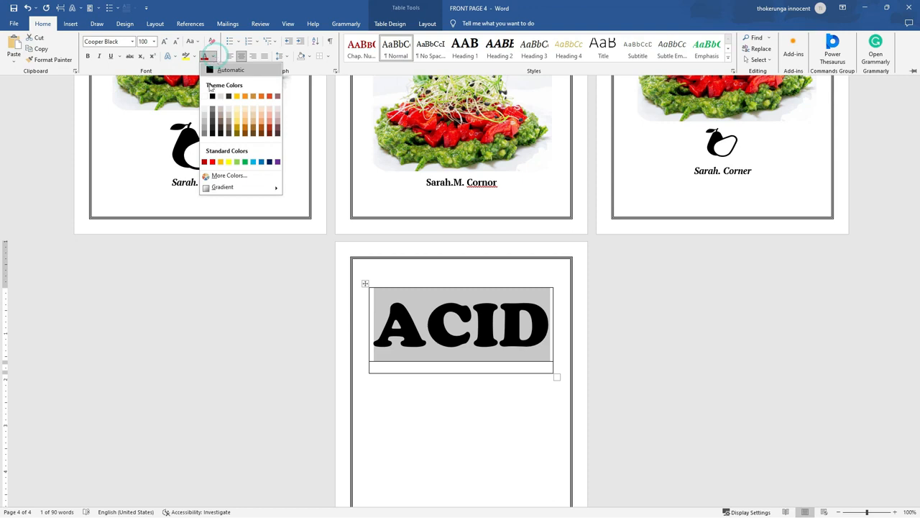
{"action": "left_click", "coordinate": [204, 162]}
{"action": "double_click", "coordinate": [460, 328]}
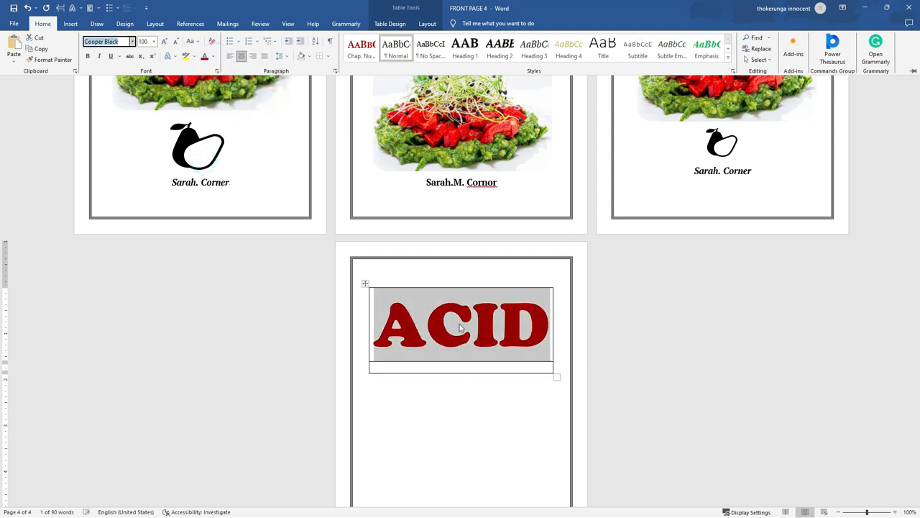
{"action": "key", "text": "ctrl+F1"}
{"action": "left_click", "coordinate": [418, 366]}
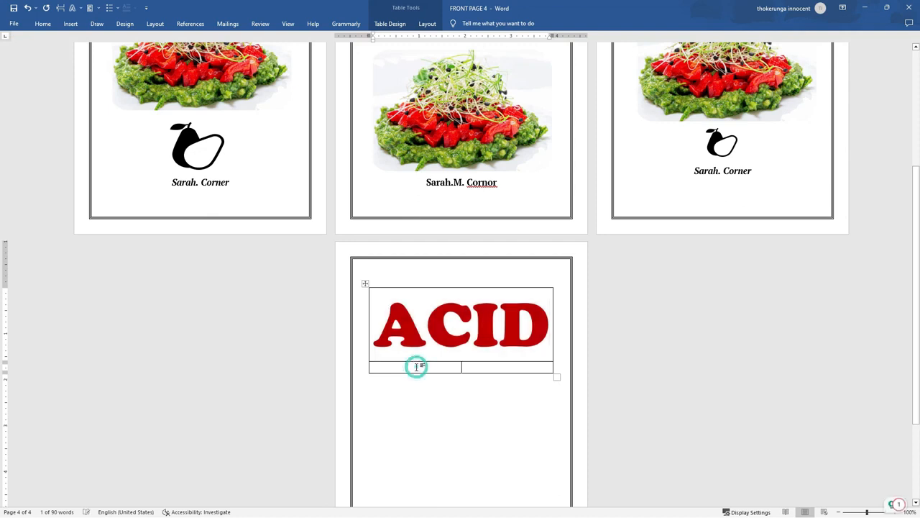
Type 'REFLUX DIET' in the lower cell and set it in Cooper Black
{"action": "type", "text": "REF"}
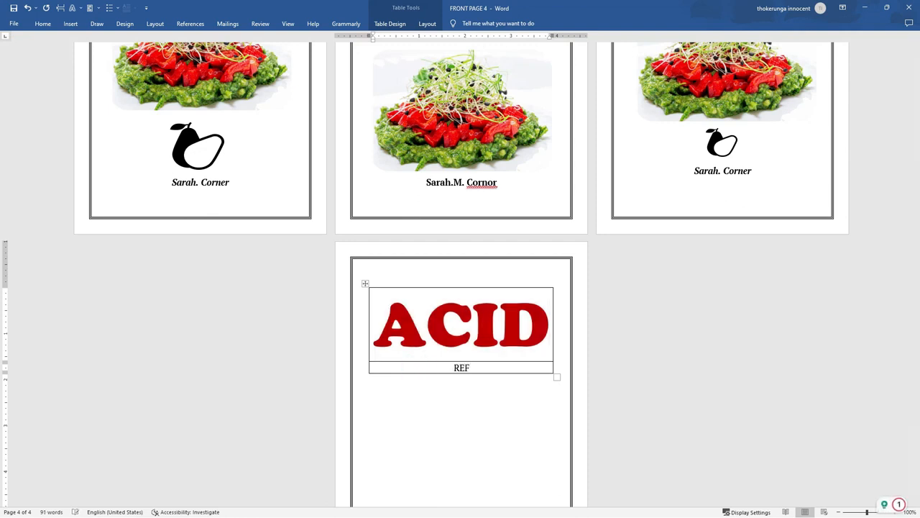
{"action": "type", "text": "LUX"}
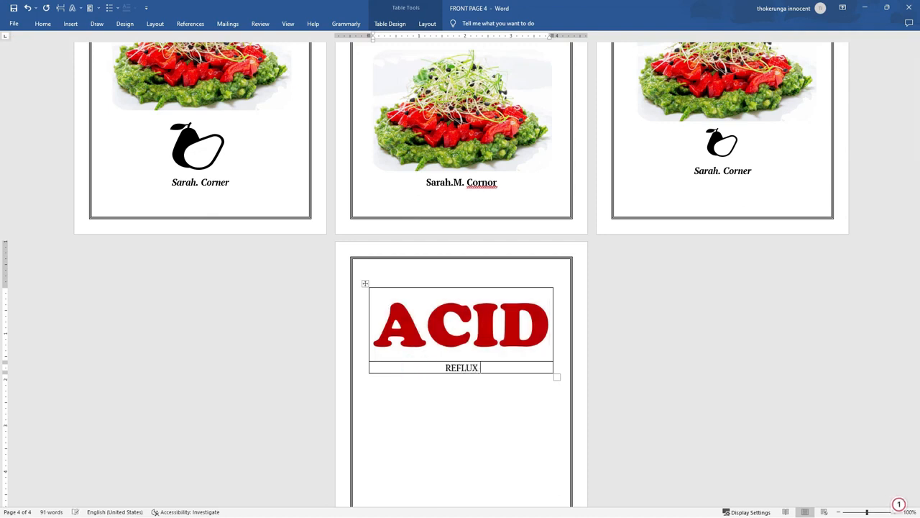
{"action": "type", "text": " DIET"}
{"action": "left_click_drag", "start_coordinate": [496, 368], "coordinate": [426, 368]}
{"action": "left_click", "coordinate": [43, 24]}
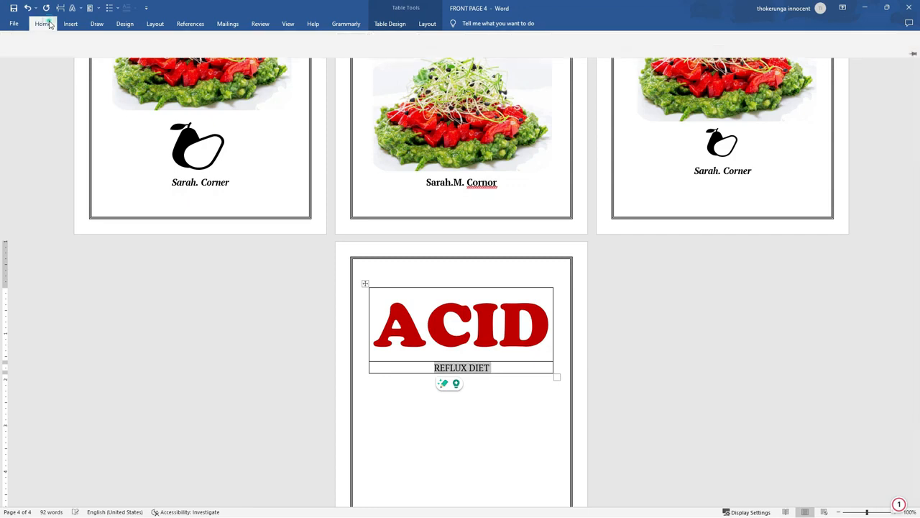
{"action": "left_click", "coordinate": [133, 41]}
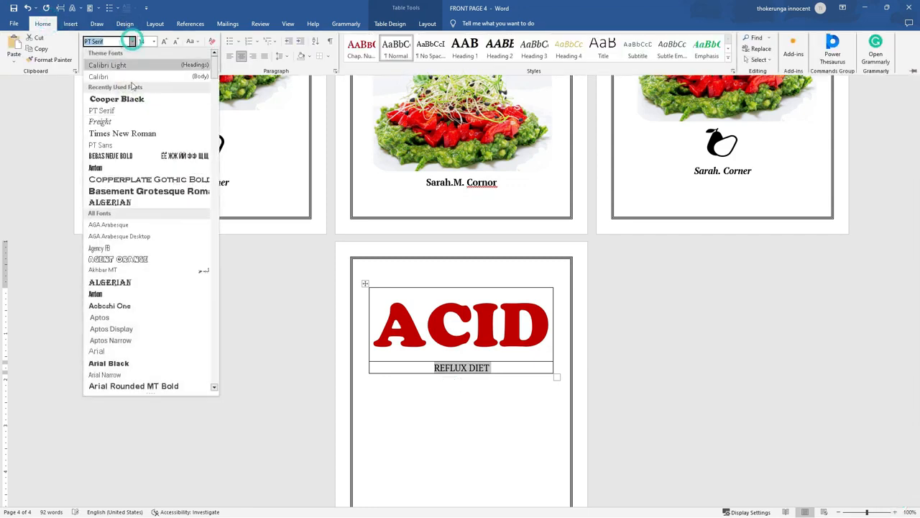
{"action": "left_click", "coordinate": [131, 100]}
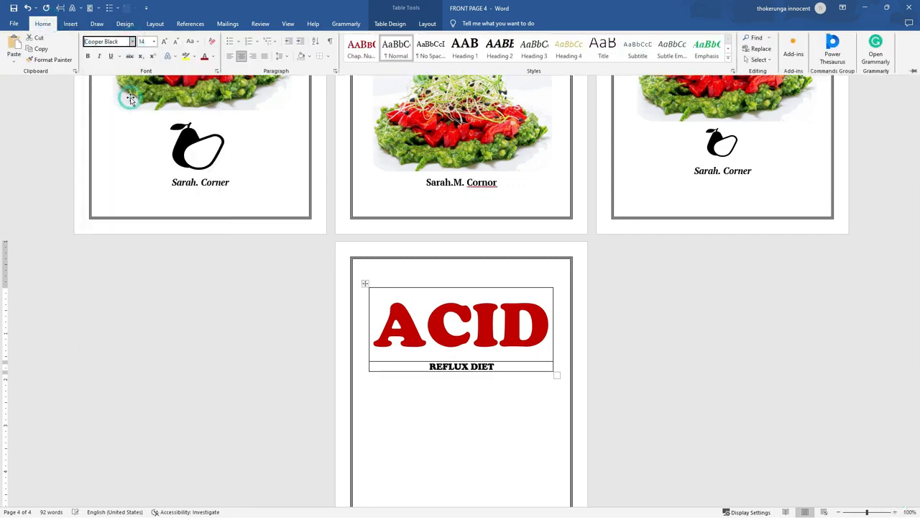
Enlarge REFLUX DIET to 36 pt and colour it dark red
{"action": "left_click", "coordinate": [165, 42]}
{"action": "left_click", "coordinate": [165, 42]}
{"action": "left_click", "coordinate": [165, 41]}
{"action": "left_click", "coordinate": [166, 41]}
{"action": "left_click", "coordinate": [165, 42]}
{"action": "left_click", "coordinate": [166, 41]}
{"action": "left_click", "coordinate": [165, 42]}
{"action": "left_click", "coordinate": [165, 41]}
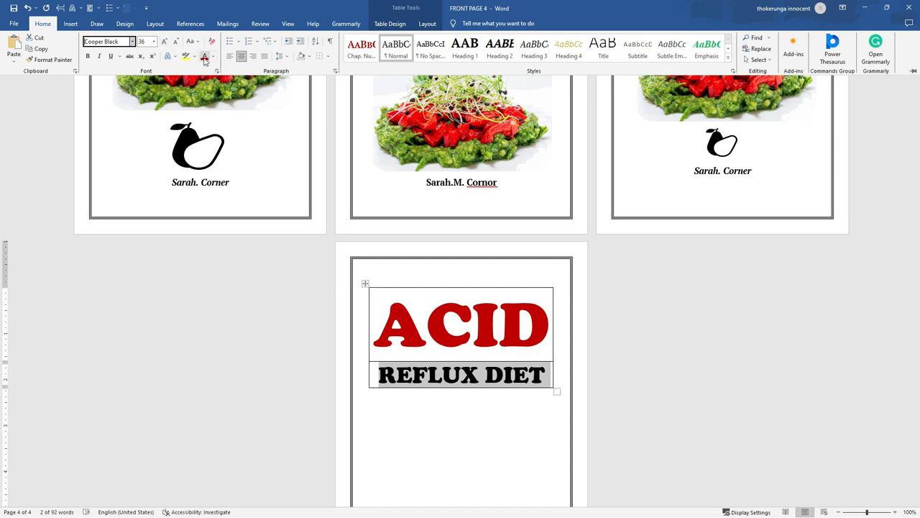
{"action": "left_click", "coordinate": [205, 58]}
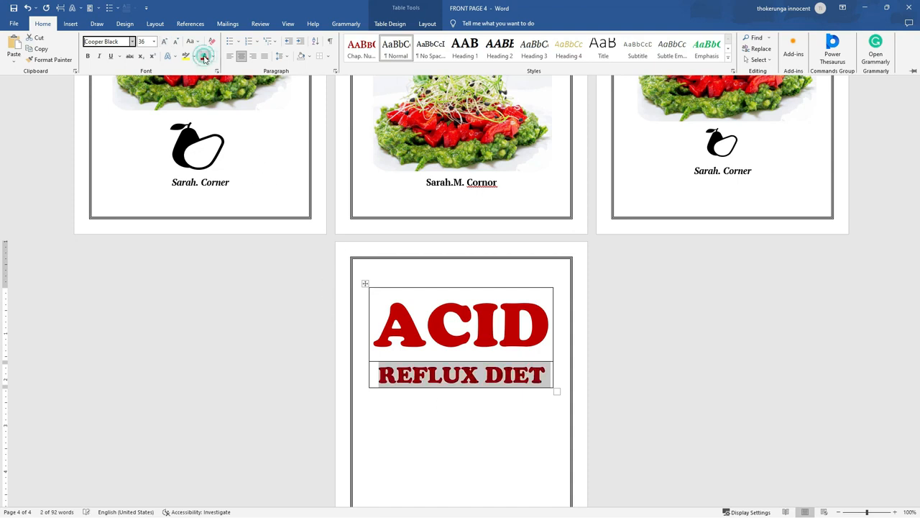
{"action": "key", "text": "ctrl+F1"}
{"action": "left_click", "coordinate": [503, 443]}
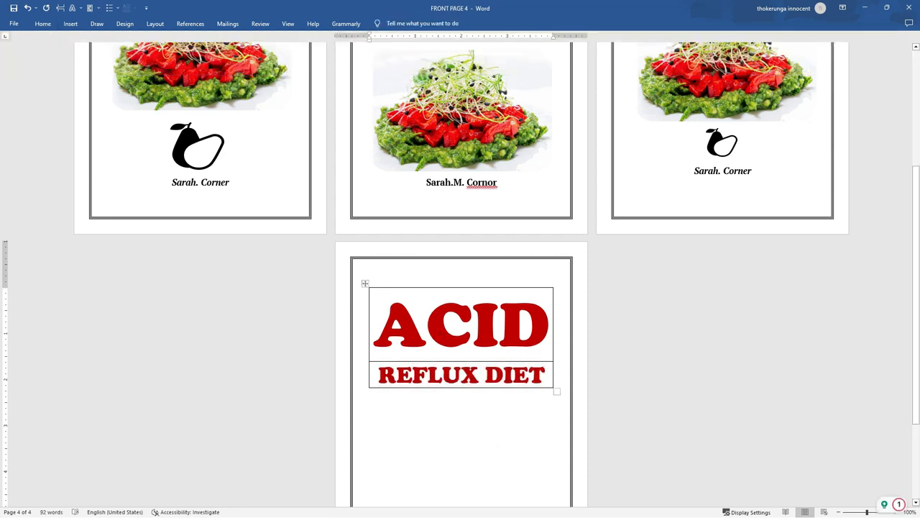
Apply No Border to the whole ACID REFLUX DIET title table and check the result
{"action": "left_click", "coordinate": [465, 484]}
{"action": "left_click", "coordinate": [366, 284]}
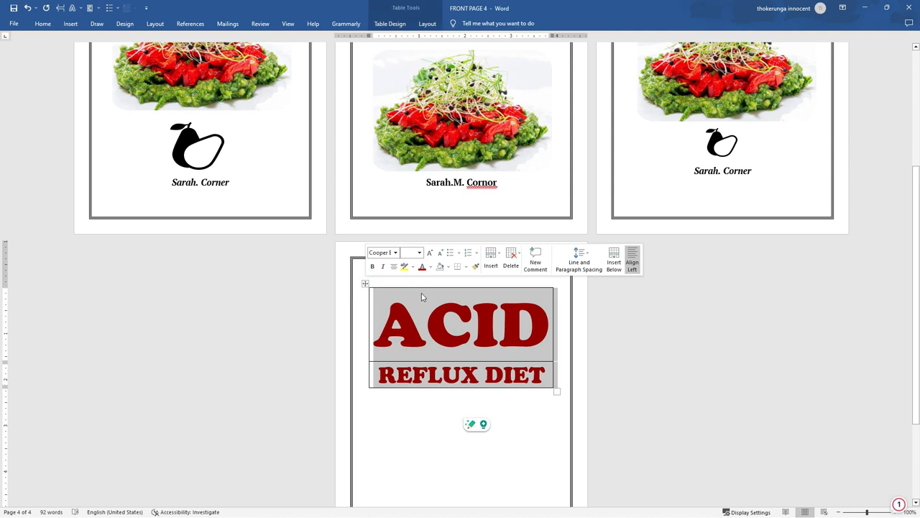
{"action": "left_click", "coordinate": [43, 24]}
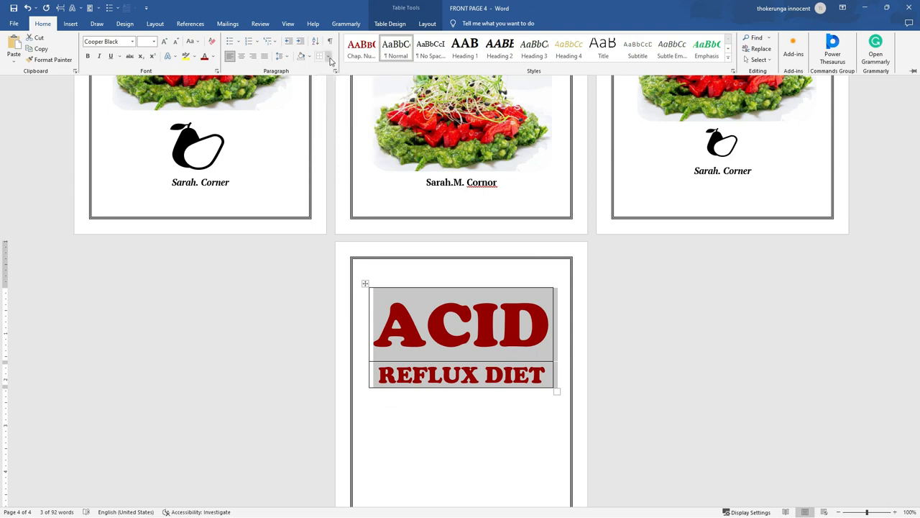
{"action": "left_click", "coordinate": [328, 58]}
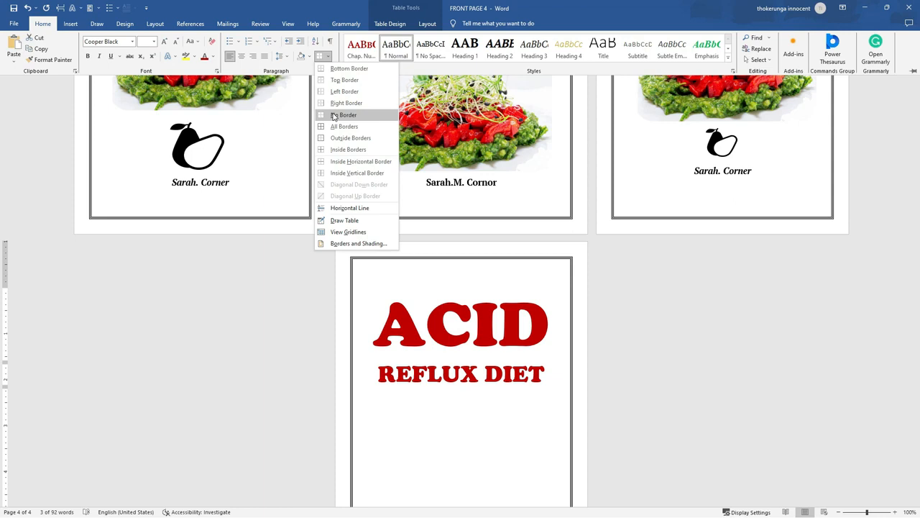
{"action": "left_click", "coordinate": [334, 117]}
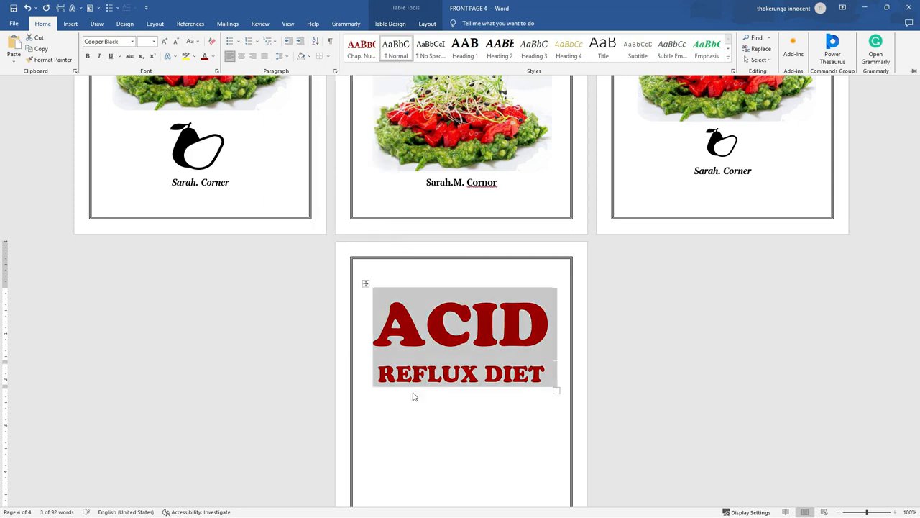
{"action": "left_click", "coordinate": [421, 424]}
{"action": "left_click", "coordinate": [421, 427]}
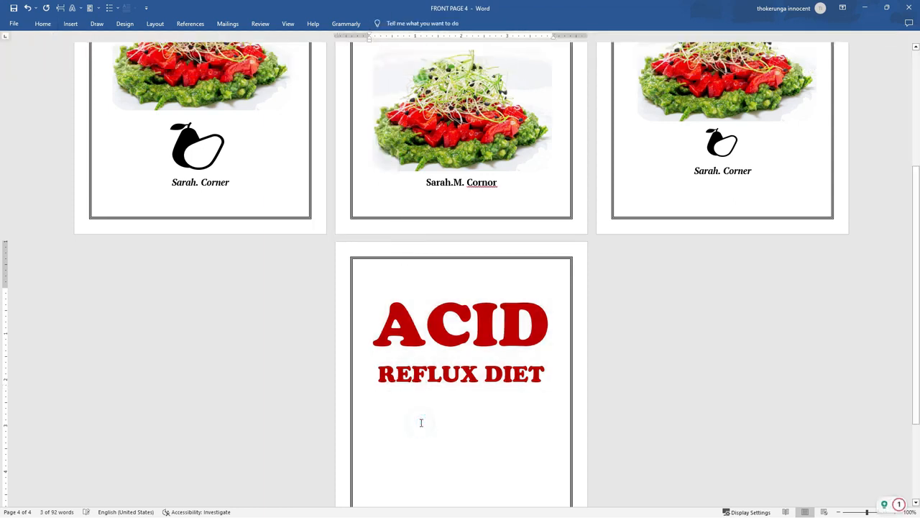
{"action": "scroll", "coordinate": [421, 424], "scroll_direction": "up", "scroll_amount": 2}
{"action": "scroll", "coordinate": [421, 423], "scroll_direction": "down", "scroll_amount": 3}
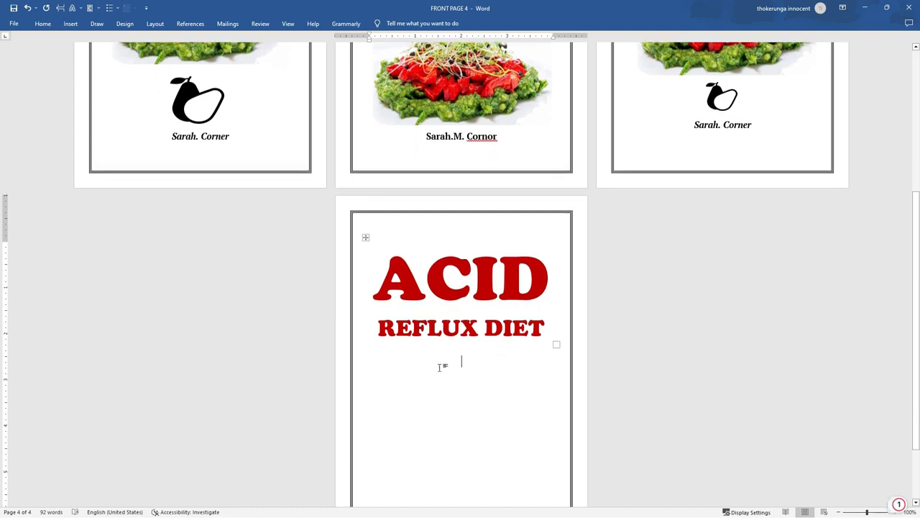
{"action": "scroll", "coordinate": [443, 302], "scroll_direction": "up", "scroll_amount": 6}
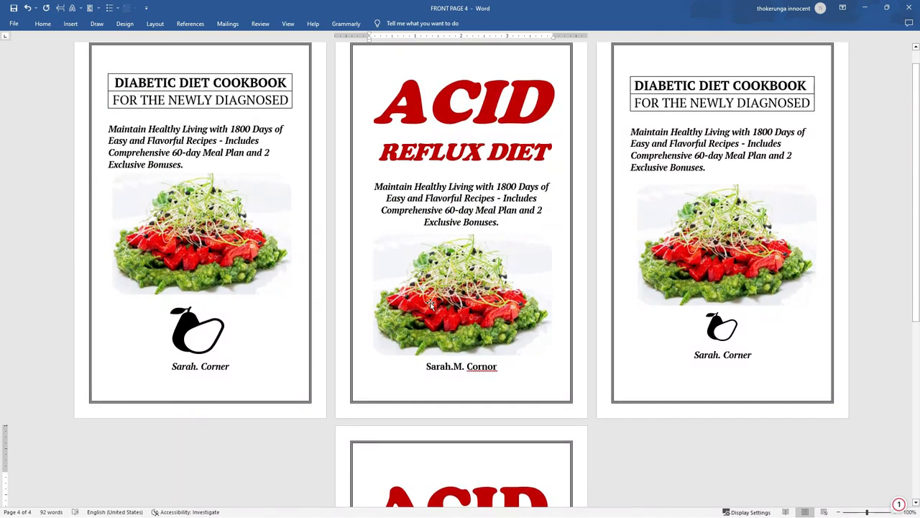
{"action": "scroll", "coordinate": [429, 304], "scroll_direction": "down", "scroll_amount": 3}
{"action": "scroll", "coordinate": [496, 240], "scroll_direction": "up", "scroll_amount": 3}
Copy the 'Maintain Healthy Living with 1800 Days…' subtitle from page 2 and paste it below REFLUX DIET on page 4
{"action": "left_click_drag", "start_coordinate": [502, 222], "coordinate": [374, 186]}
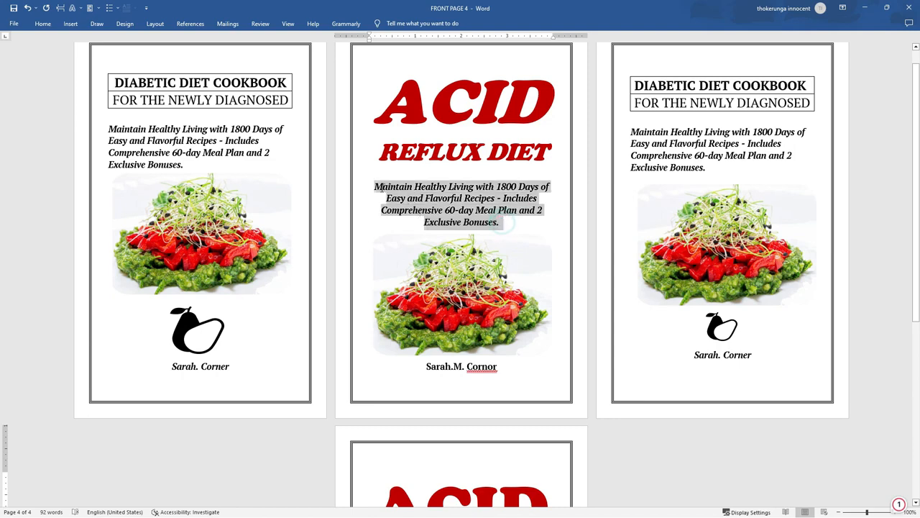
{"action": "right_click", "coordinate": [441, 194]}
{"action": "left_click", "coordinate": [469, 224]}
{"action": "scroll", "coordinate": [457, 263], "scroll_direction": "down", "scroll_amount": 8}
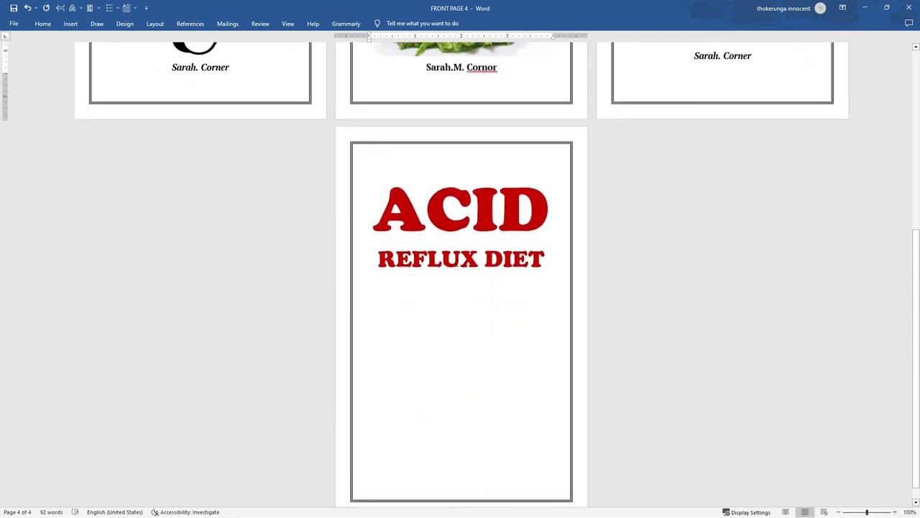
{"action": "left_click", "coordinate": [390, 269]}
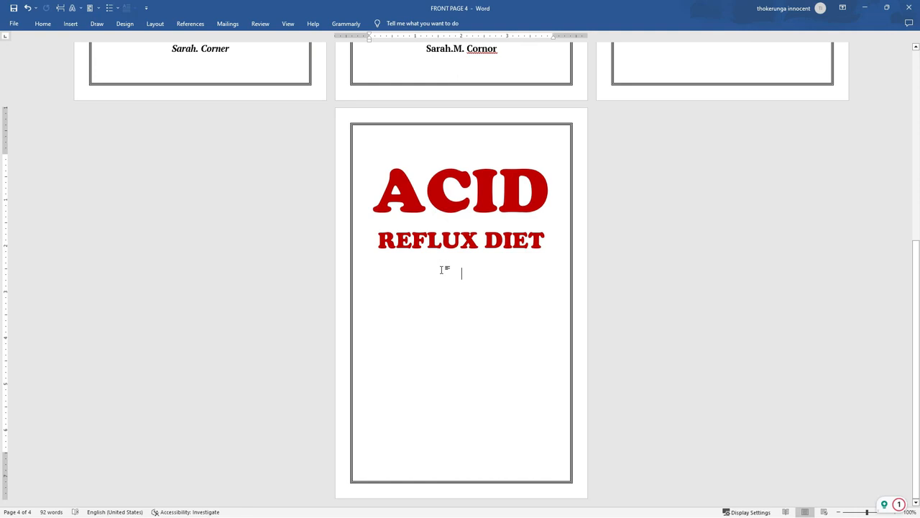
{"action": "right_click", "coordinate": [441, 269]}
{"action": "left_click", "coordinate": [463, 325]}
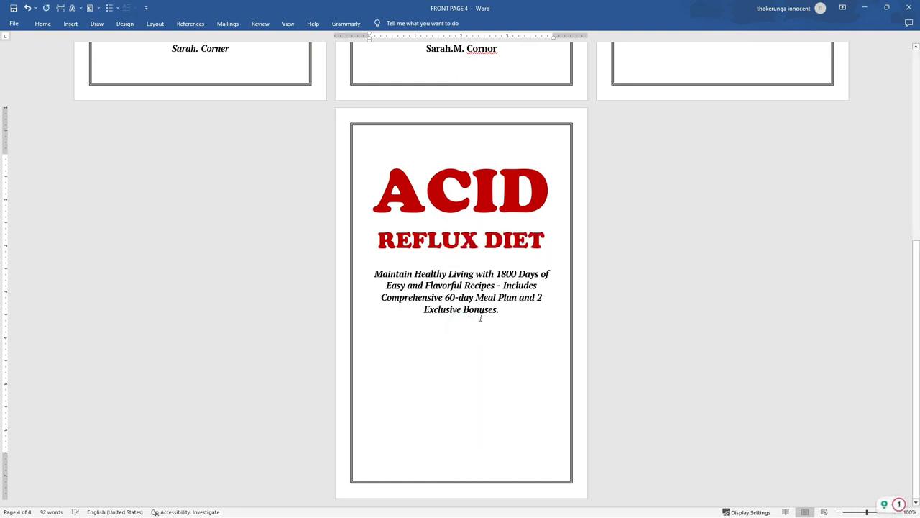
{"action": "scroll", "coordinate": [480, 317], "scroll_direction": "up", "scroll_amount": 5}
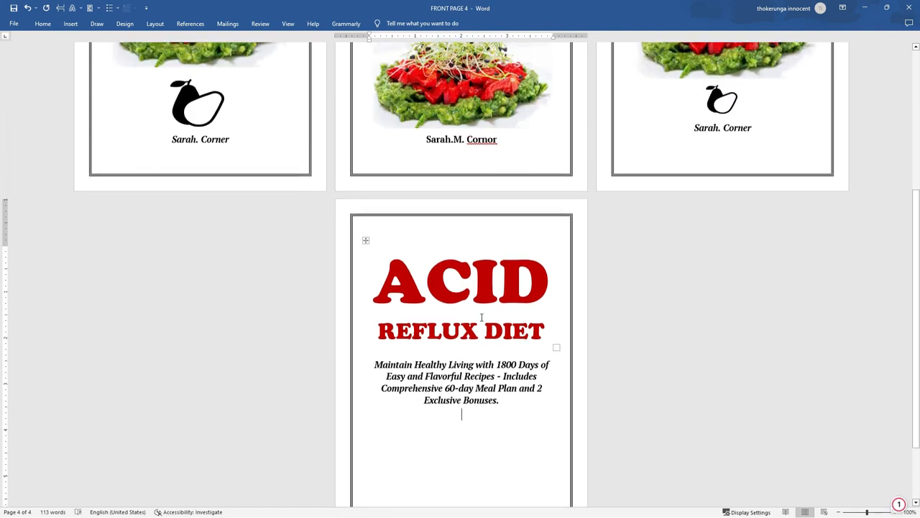
Copy the salad image from the page 2 cover and paste it beneath the subtitle on page 4
{"action": "left_click", "coordinate": [469, 158]}
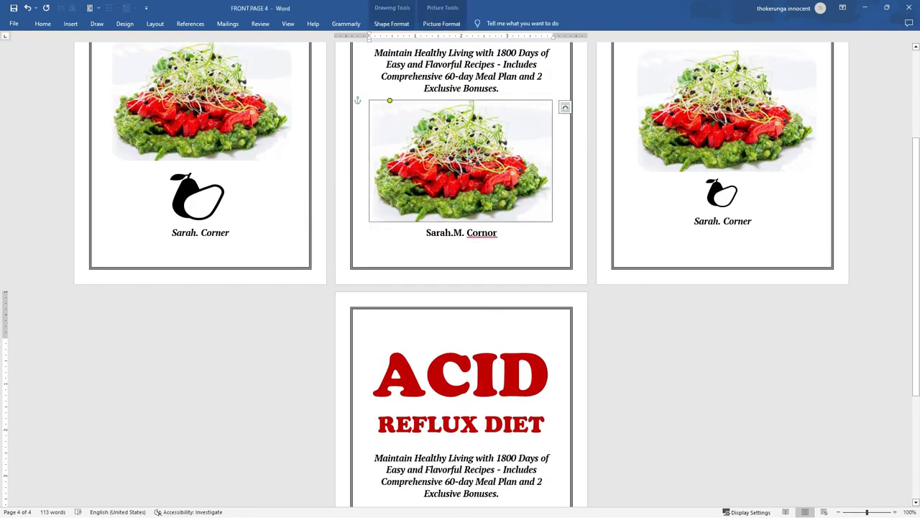
{"action": "right_click", "coordinate": [468, 157]}
{"action": "left_click", "coordinate": [489, 186]}
{"action": "scroll", "coordinate": [489, 186], "scroll_direction": "down", "scroll_amount": 3}
{"action": "scroll", "coordinate": [489, 186], "scroll_direction": "down", "scroll_amount": 3}
{"action": "left_click", "coordinate": [422, 327]}
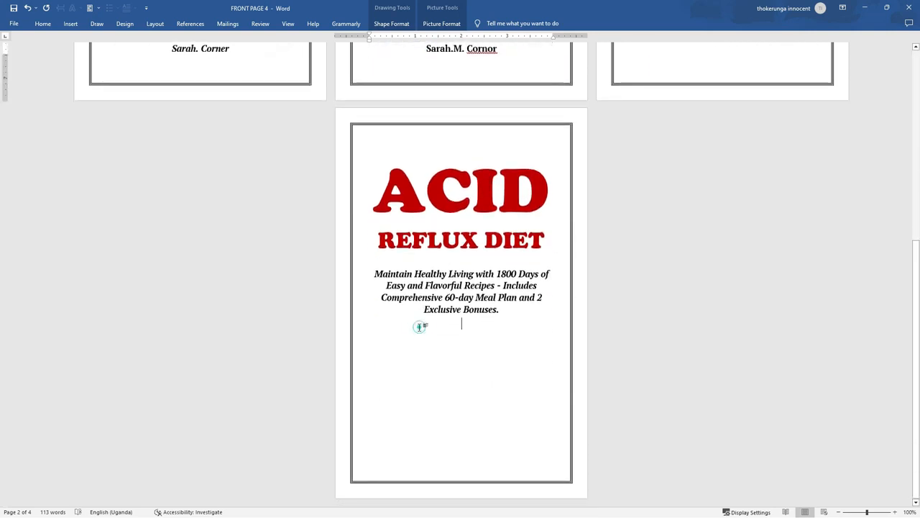
{"action": "right_click", "coordinate": [425, 339]}
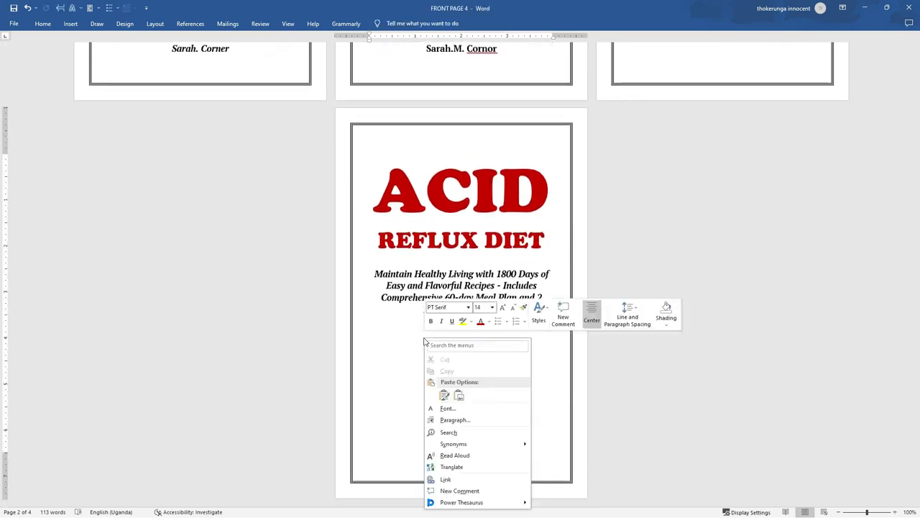
{"action": "left_click", "coordinate": [451, 392]}
{"action": "left_click", "coordinate": [461, 401]}
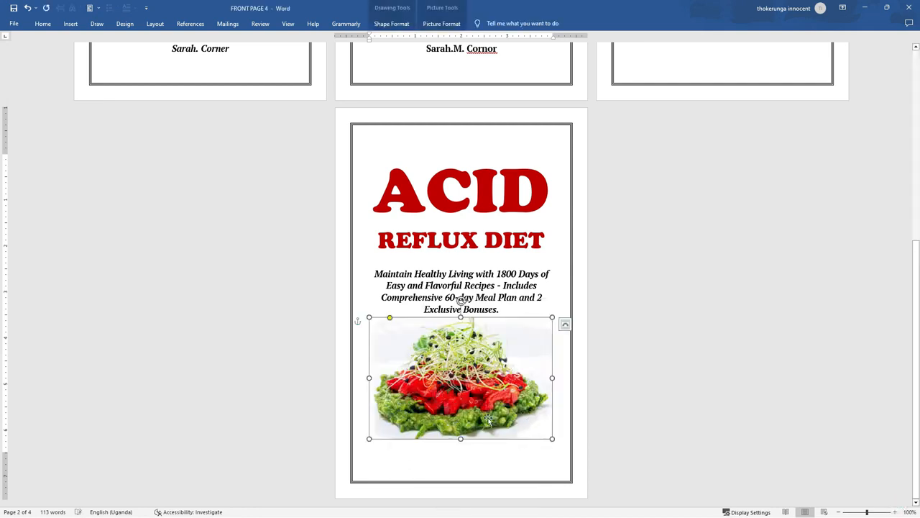
{"action": "left_click", "coordinate": [572, 389]}
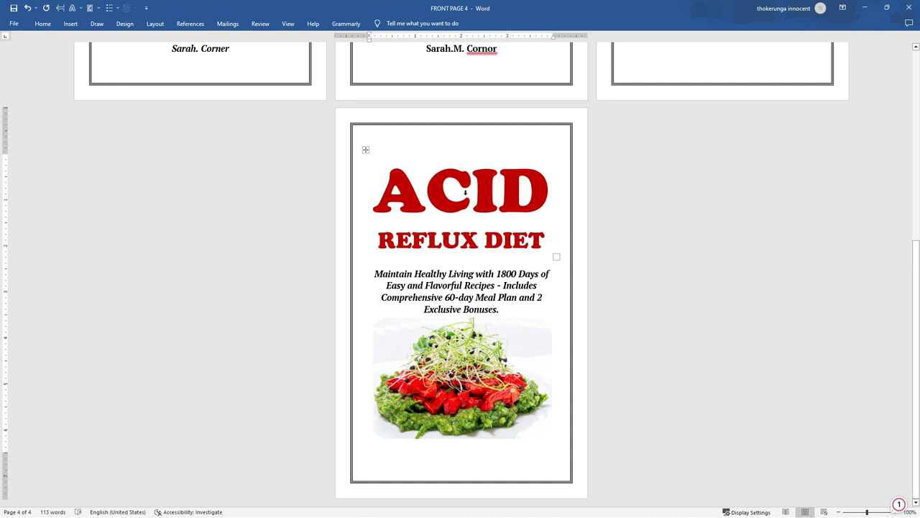
Copy the author name line from the second cover
{"action": "scroll", "coordinate": [465, 192], "scroll_direction": "up", "scroll_amount": 3}
{"action": "triple_click", "coordinate": [505, 166]}
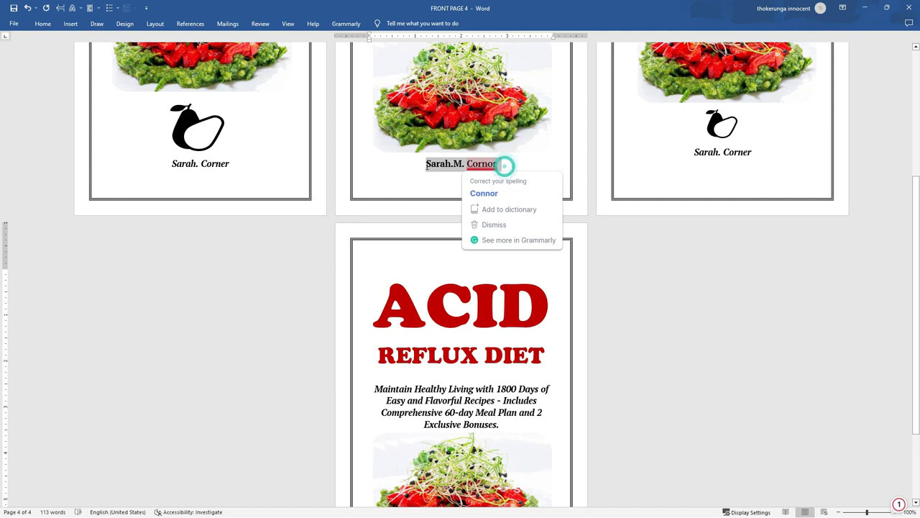
{"action": "right_click", "coordinate": [444, 164]}
{"action": "left_click", "coordinate": [460, 198]}
Paste the author name on a new line below the salad picture on page 4
{"action": "scroll", "coordinate": [460, 199], "scroll_direction": "down", "scroll_amount": 1}
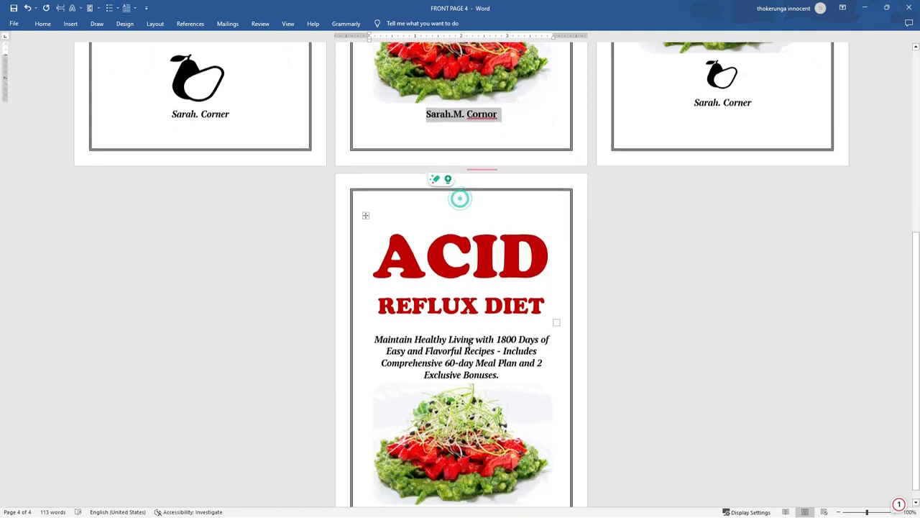
{"action": "scroll", "coordinate": [461, 198], "scroll_direction": "down", "scroll_amount": 1}
{"action": "left_click", "coordinate": [449, 453]}
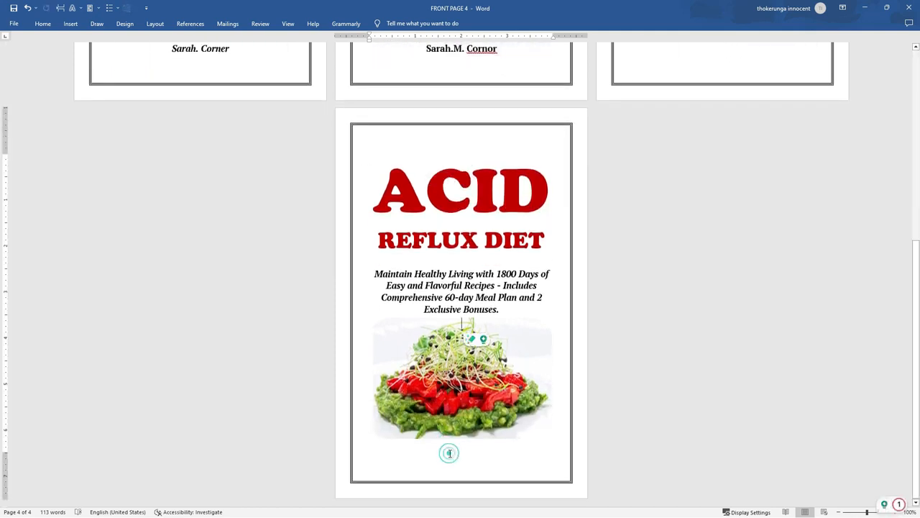
{"action": "key", "text": "Return"}
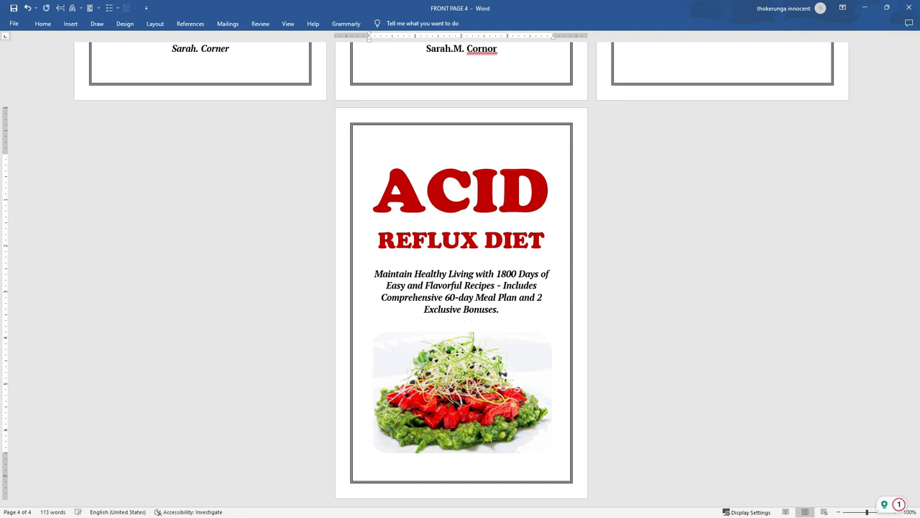
{"action": "key", "text": "BackSpace"}
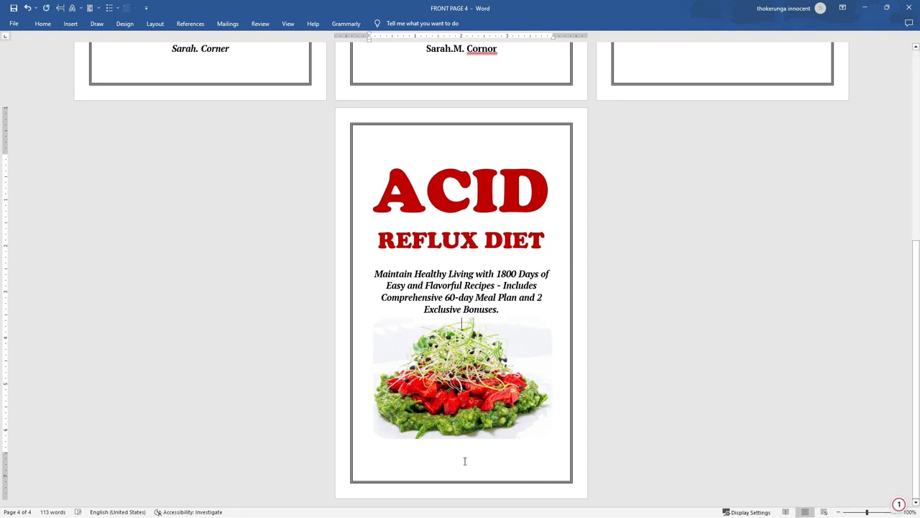
{"action": "left_click", "coordinate": [517, 429]}
{"action": "left_click_drag", "start_coordinate": [481, 398], "coordinate": [479, 402]}
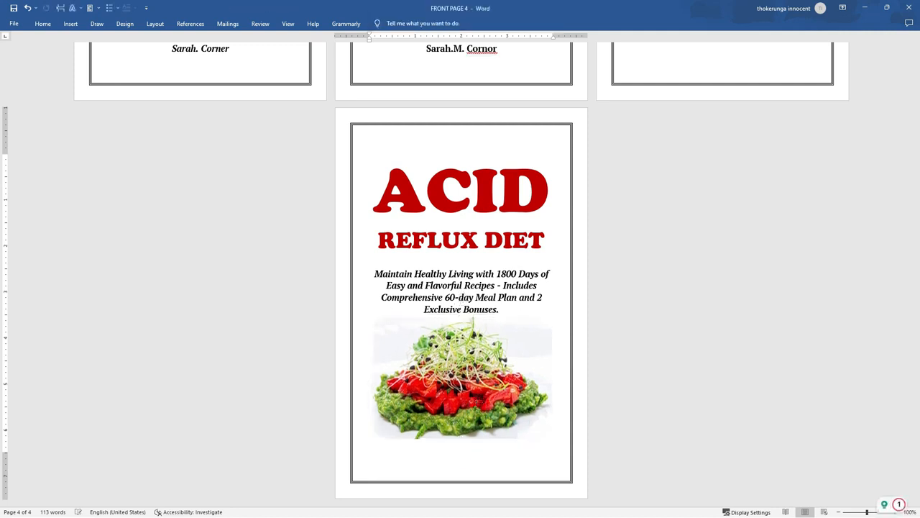
{"action": "key", "text": "Return"}
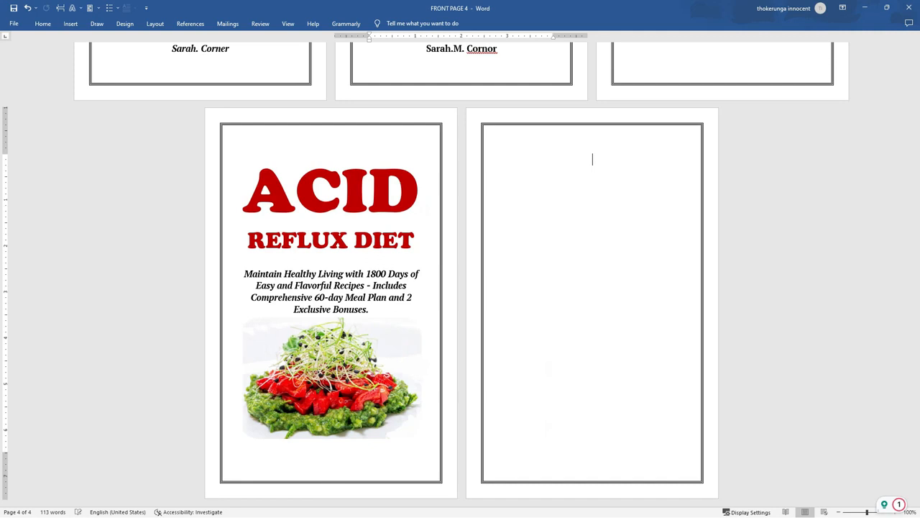
{"action": "key", "text": "BackSpace"}
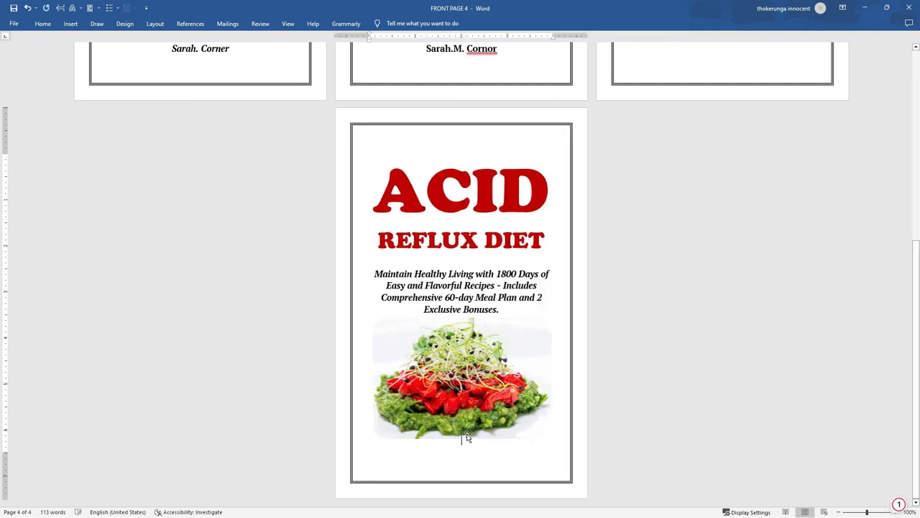
{"action": "right_click", "coordinate": [464, 451]}
{"action": "left_click", "coordinate": [484, 334]}
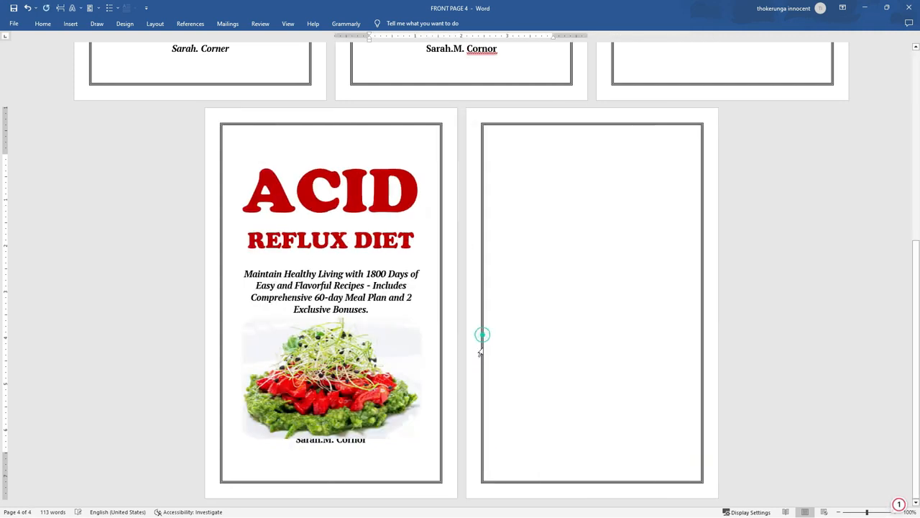
Shrink and slightly nudge the salad picture, then accept the corrected spelling of the surname
{"action": "left_click", "coordinate": [314, 416]}
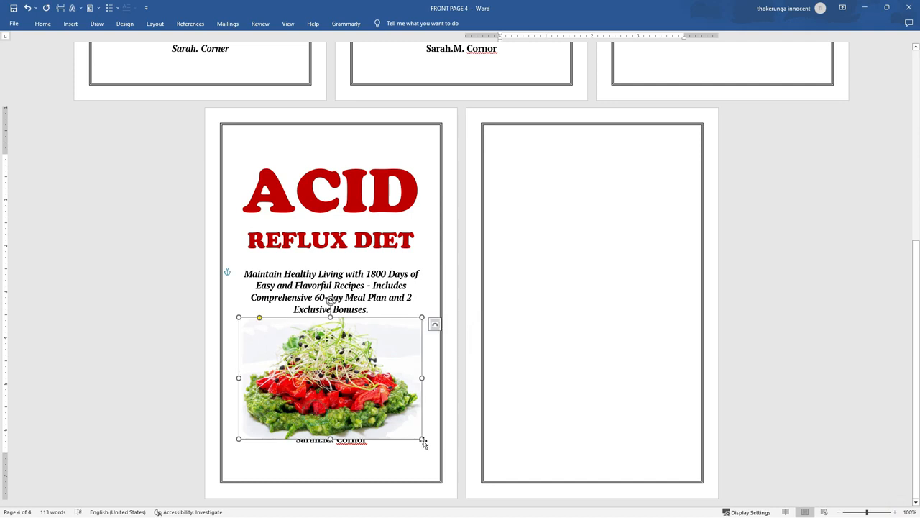
{"action": "left_click_drag", "start_coordinate": [422, 438], "coordinate": [415, 430]}
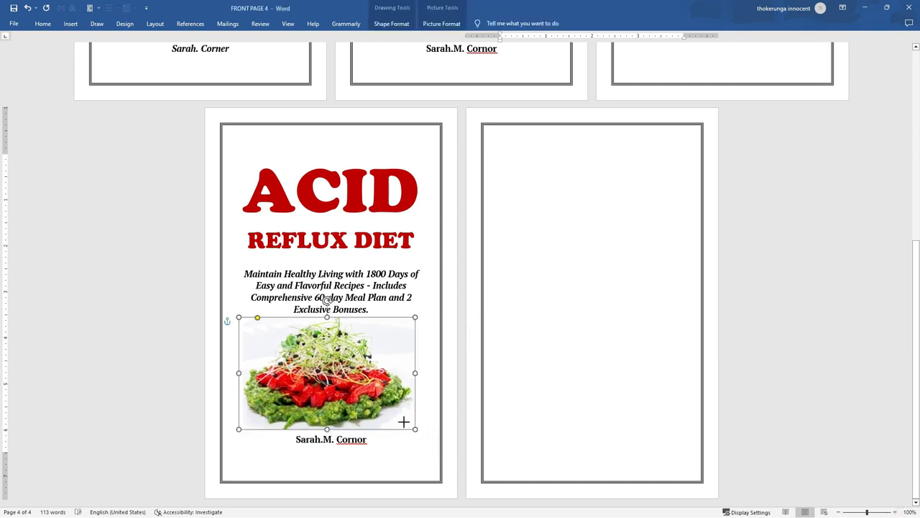
{"action": "left_click_drag", "start_coordinate": [381, 396], "coordinate": [388, 396]}
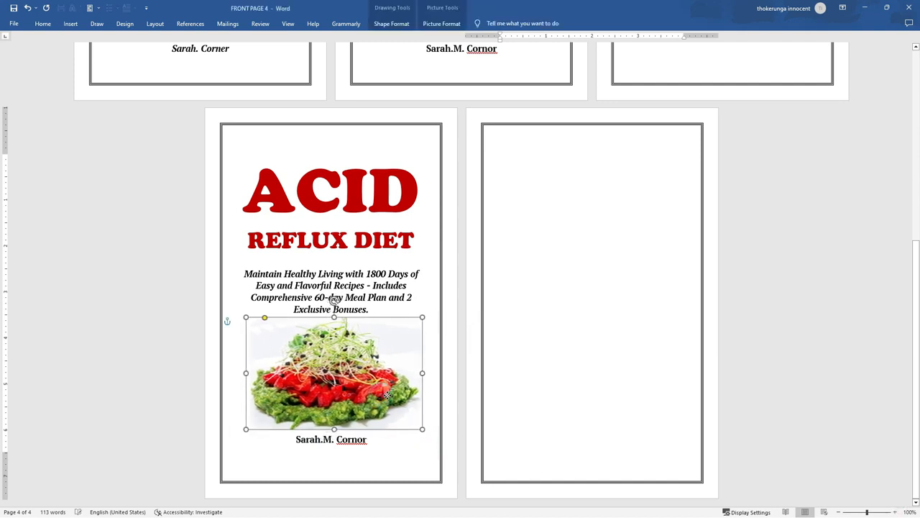
{"action": "left_click", "coordinate": [389, 469]}
{"action": "right_click", "coordinate": [351, 440]}
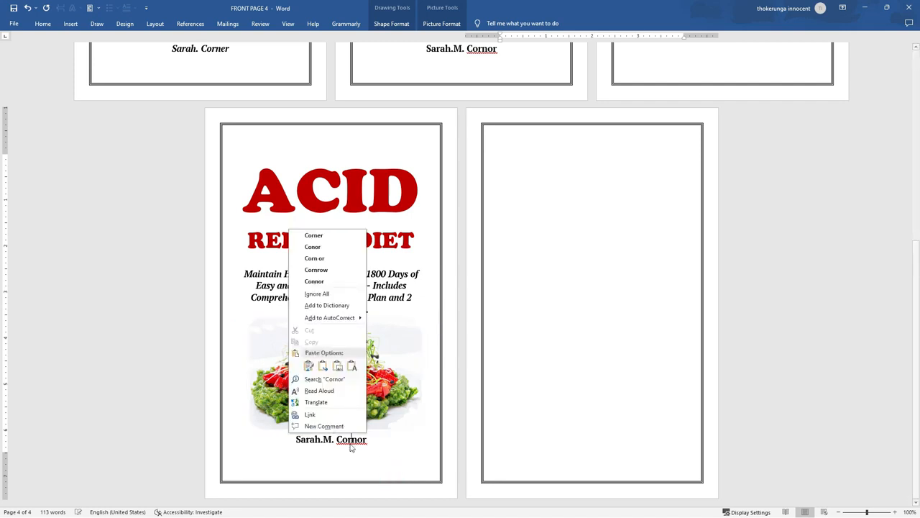
{"action": "left_click", "coordinate": [336, 235]}
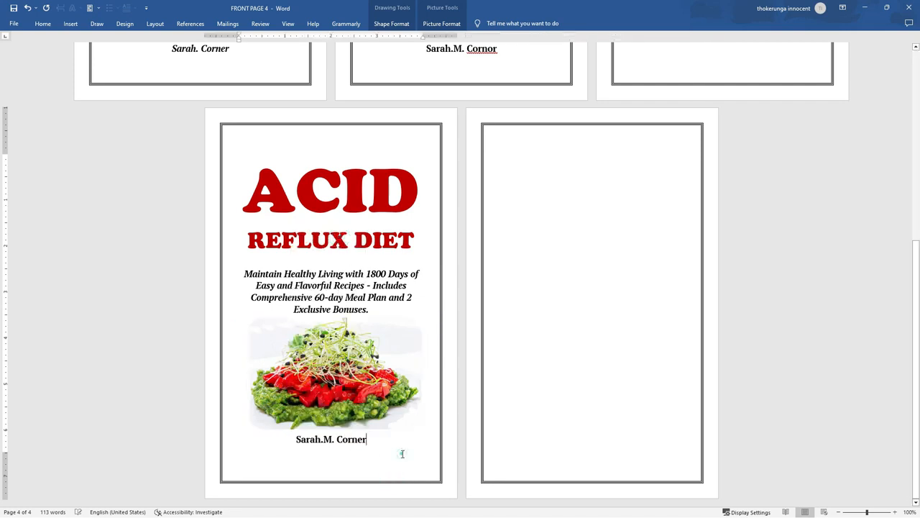
Select the entire ACID REFLUX DIET title table on page 4
{"action": "left_click", "coordinate": [402, 454]}
{"action": "scroll", "coordinate": [403, 454], "scroll_direction": "up", "scroll_amount": 3}
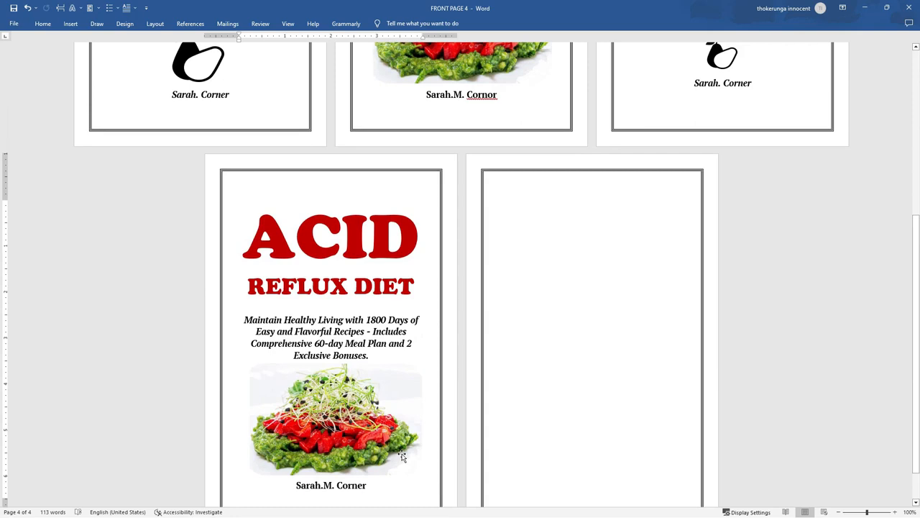
{"action": "scroll", "coordinate": [417, 482], "scroll_direction": "up", "scroll_amount": 7}
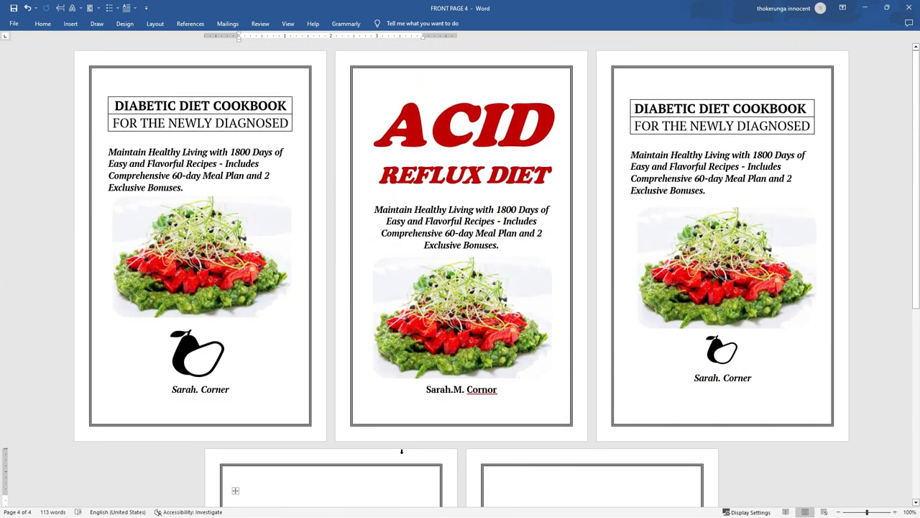
{"action": "scroll", "coordinate": [425, 504], "scroll_direction": "down", "scroll_amount": 3}
{"action": "scroll", "coordinate": [425, 505], "scroll_direction": "down", "scroll_amount": 2}
{"action": "scroll", "coordinate": [387, 146], "scroll_direction": "up", "scroll_amount": 5}
{"action": "scroll", "coordinate": [491, 306], "scroll_direction": "down", "scroll_amount": 9}
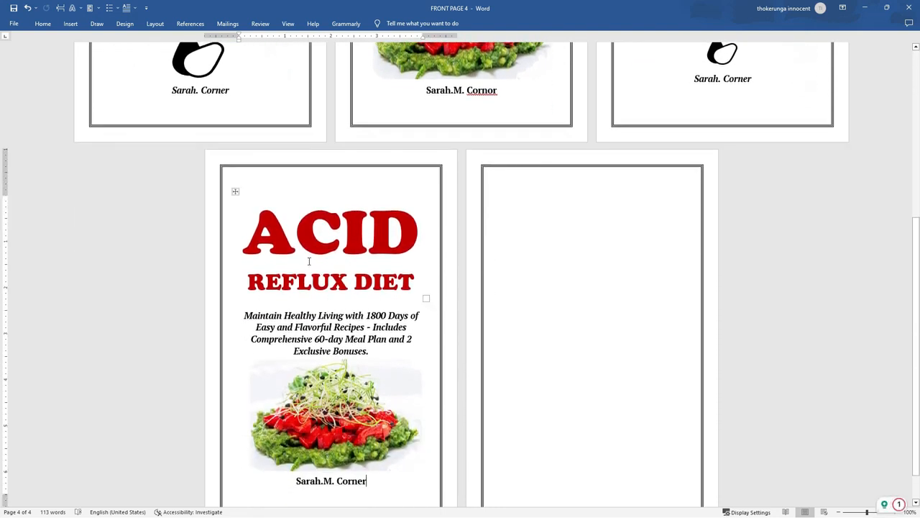
{"action": "left_click", "coordinate": [310, 261]}
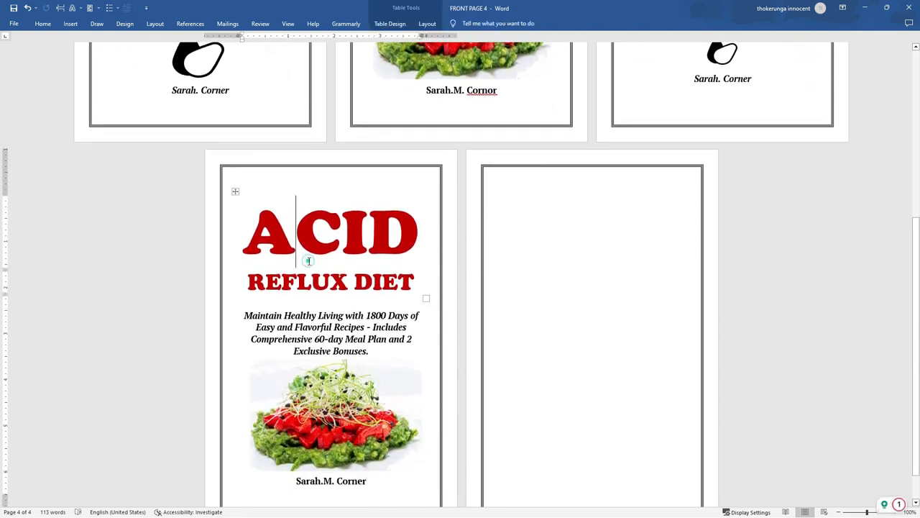
{"action": "left_click", "coordinate": [235, 192]}
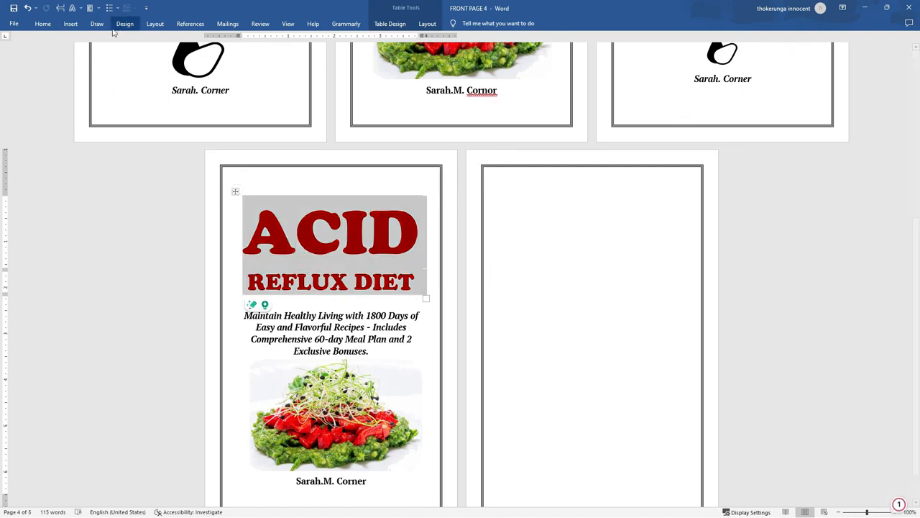
Apply the Plain Table 4 style, giving REFLUX DIET a light grey band
{"action": "left_click", "coordinate": [392, 25]}
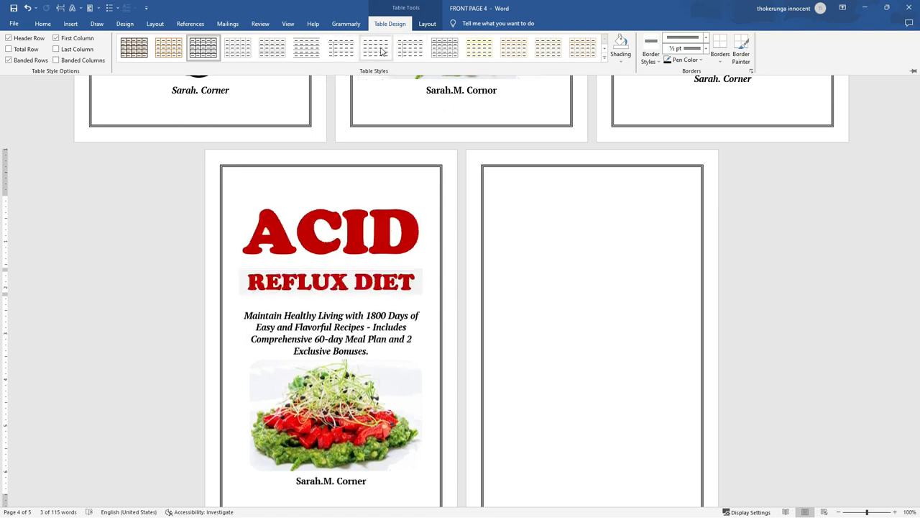
{"action": "left_click", "coordinate": [380, 51]}
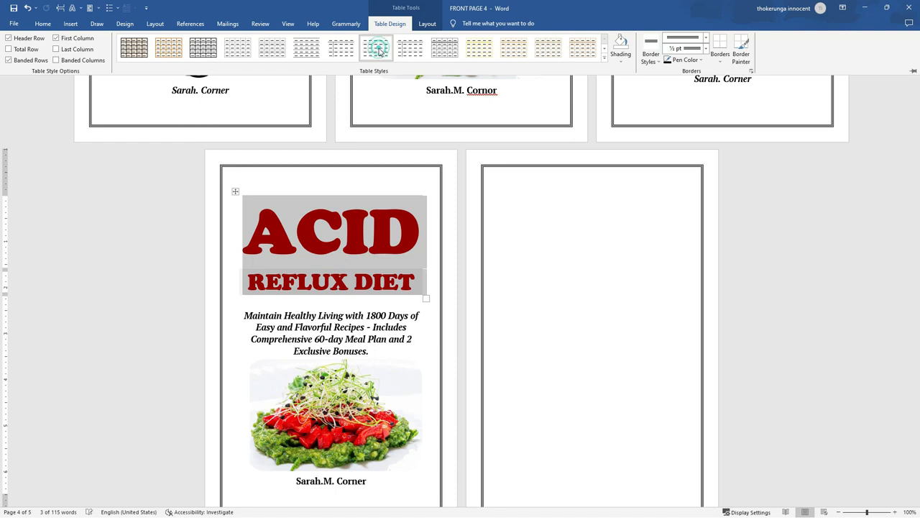
{"action": "left_click", "coordinate": [423, 432]}
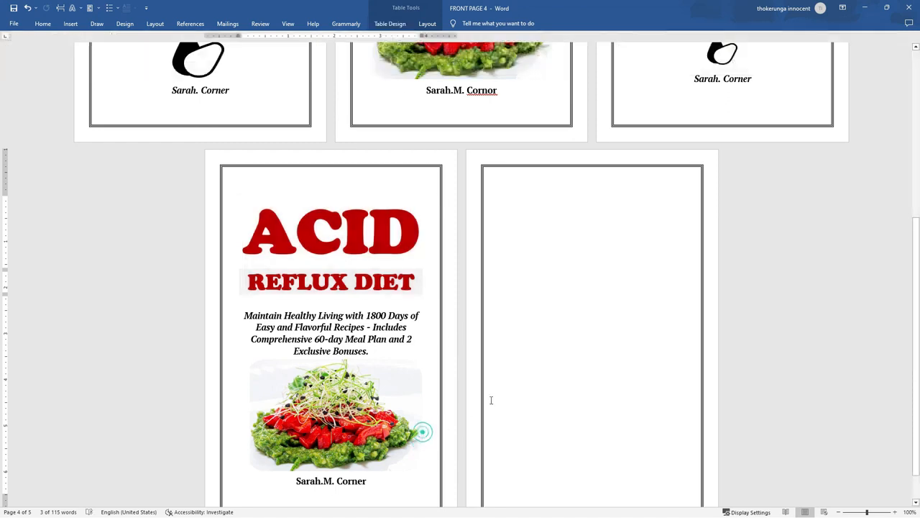
{"action": "scroll", "coordinate": [578, 339], "scroll_direction": "down", "scroll_amount": 1}
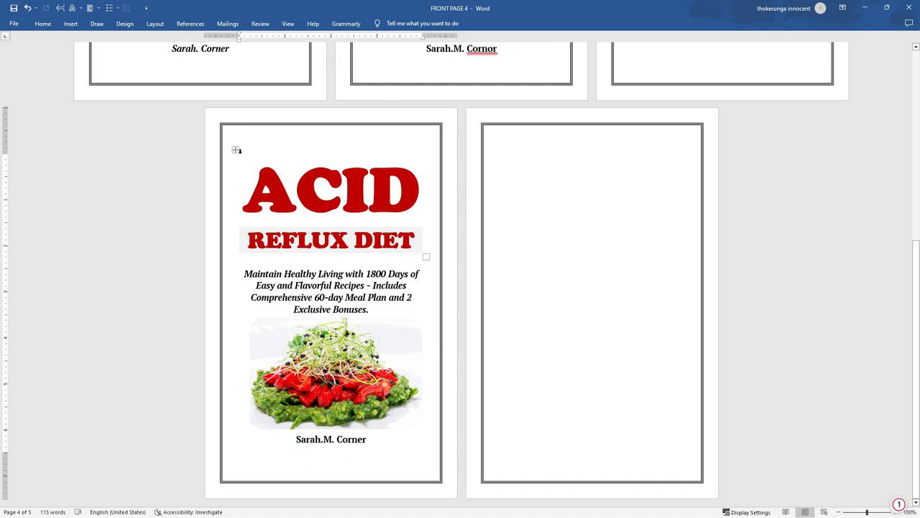
{"action": "left_click", "coordinate": [237, 149]}
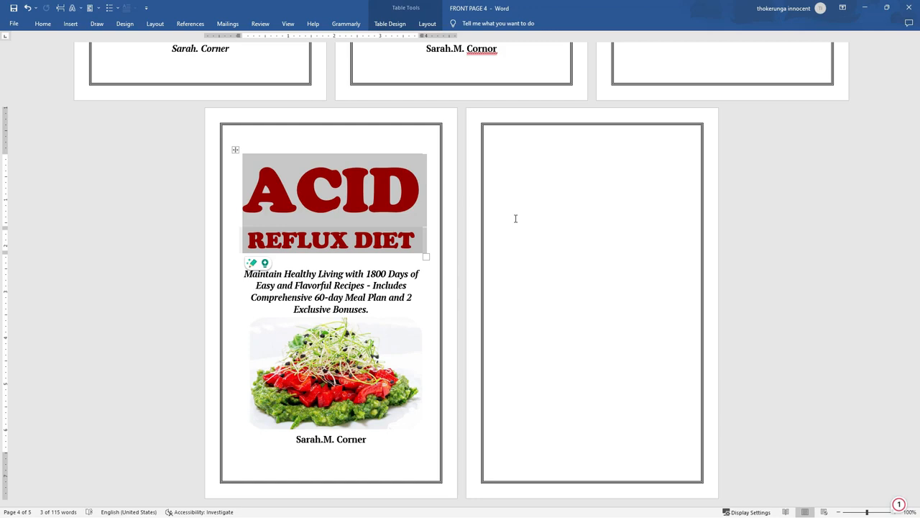
{"action": "scroll", "coordinate": [515, 222], "scroll_direction": "up", "scroll_amount": 5}
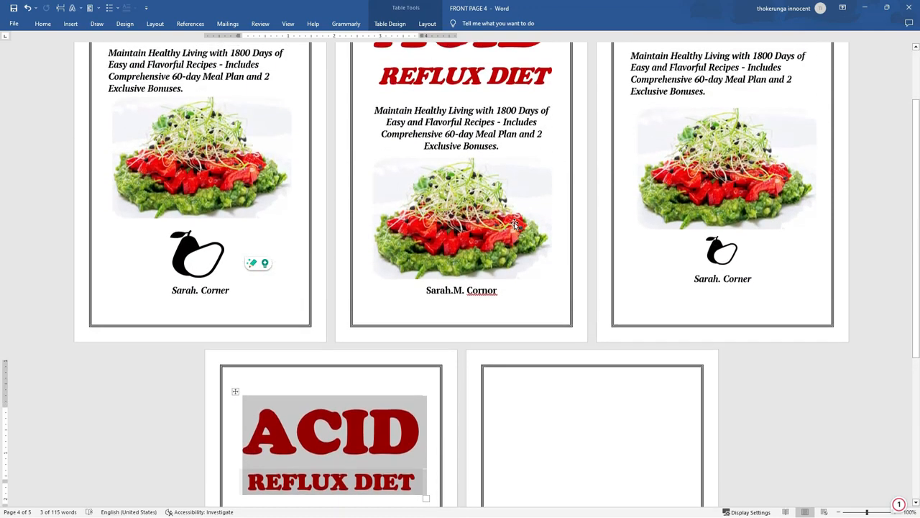
{"action": "scroll", "coordinate": [515, 224], "scroll_direction": "up", "scroll_amount": 1}
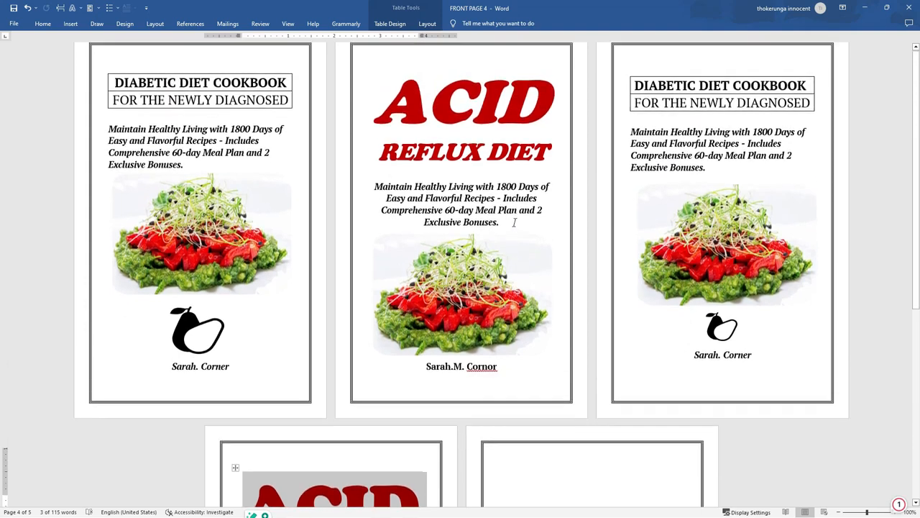
{"action": "scroll", "coordinate": [515, 221], "scroll_direction": "down", "scroll_amount": 3}
{"action": "scroll", "coordinate": [514, 222], "scroll_direction": "up", "scroll_amount": 3}
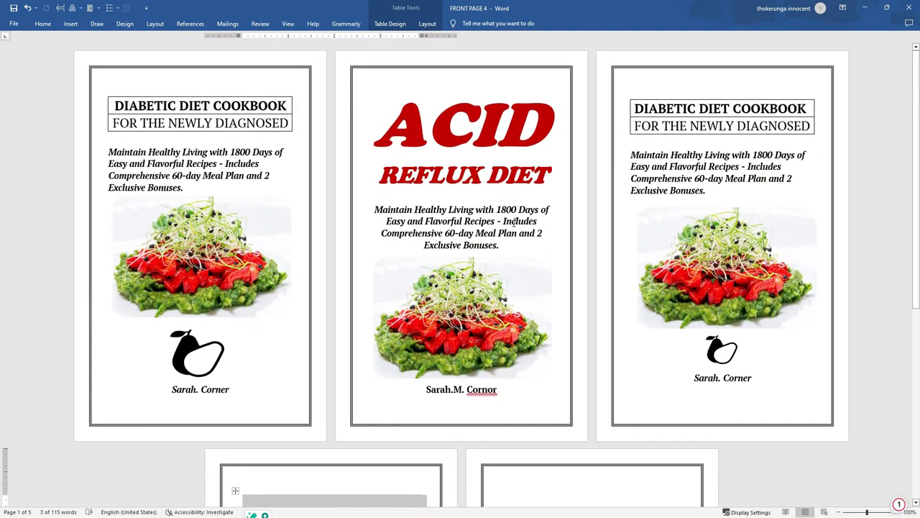